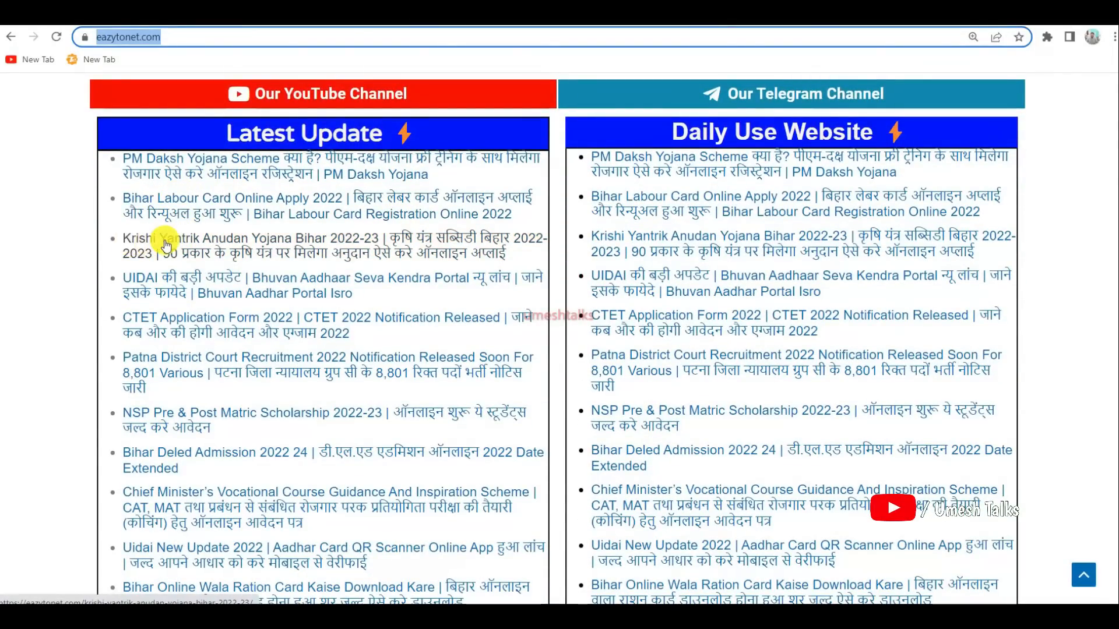
# Open the Krishi Yantrik Anudan Yojana Bihar 2022-23 article and its Notification & Yantra List 2022 document.
pyautogui.click(348, 243)
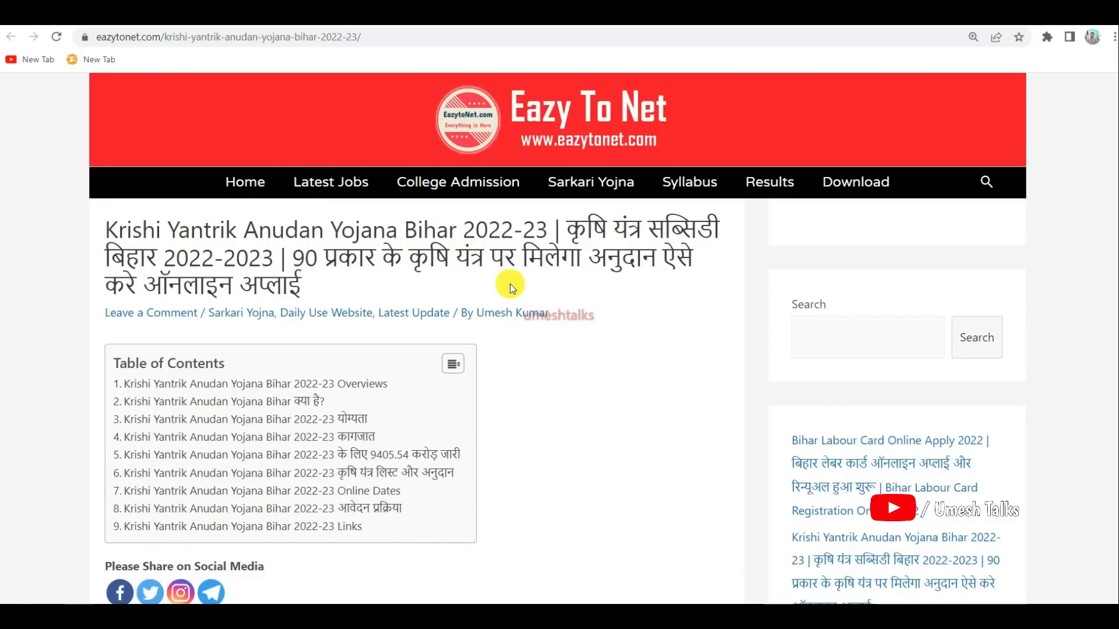
pyautogui.moveTo(1117, 135); pyautogui.dragTo(1115, 441)
pyautogui.scroll(-5, 324, 279)
pyautogui.scroll(-10, 542, 181)
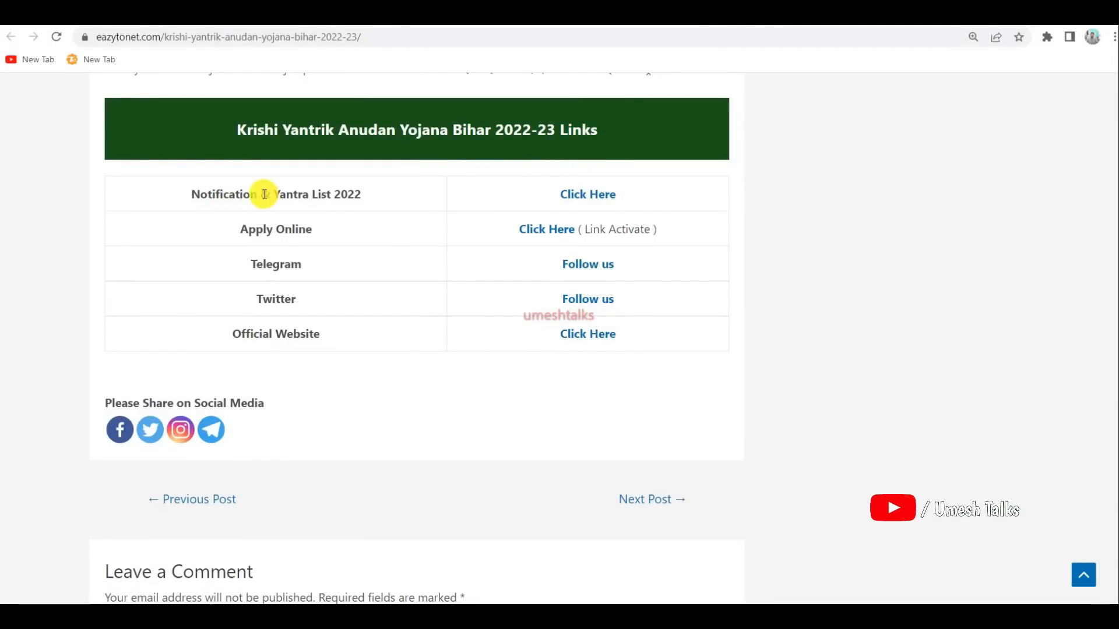
pyautogui.click(583, 194)
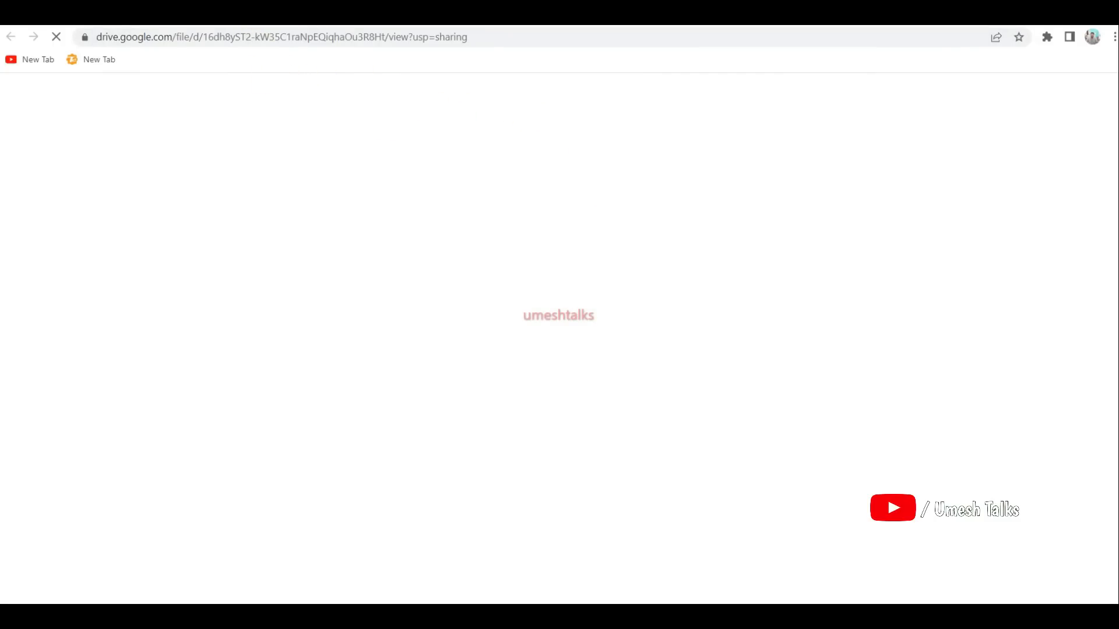
# Return to the article's links table and open the scheme's official website.
pyautogui.click(292, 13)
pyautogui.moveTo(228, 332); pyautogui.dragTo(315, 327)
pyautogui.click(457, 330)
pyautogui.click(584, 336)
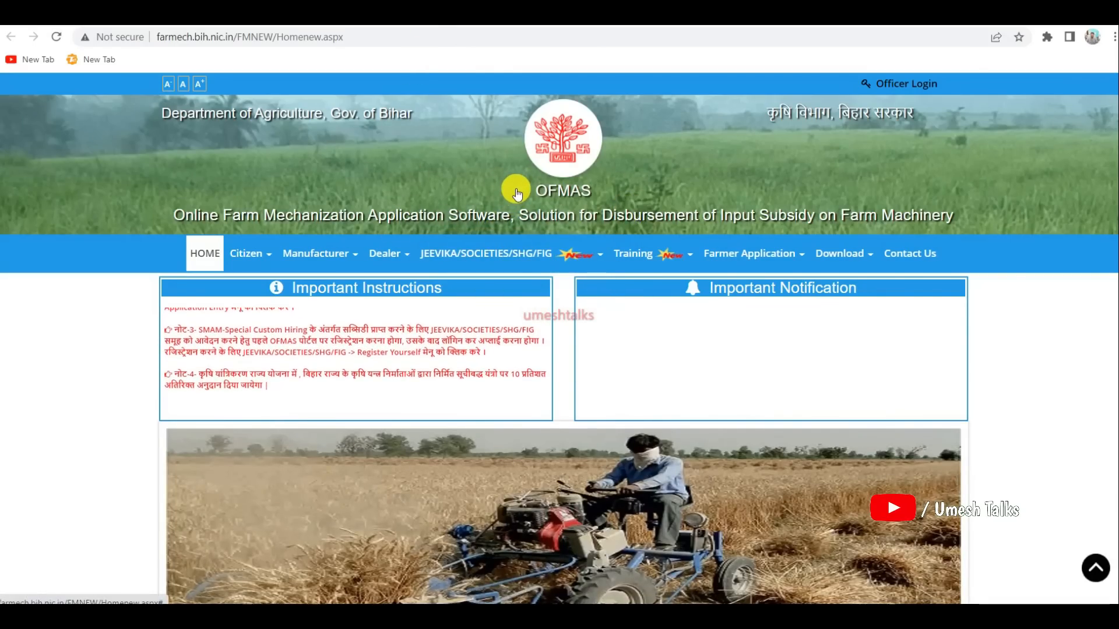
# Open the Application Entry form for farmers under "Apply to get subsidy" on the OFMAS site.
pyautogui.click(744, 250)
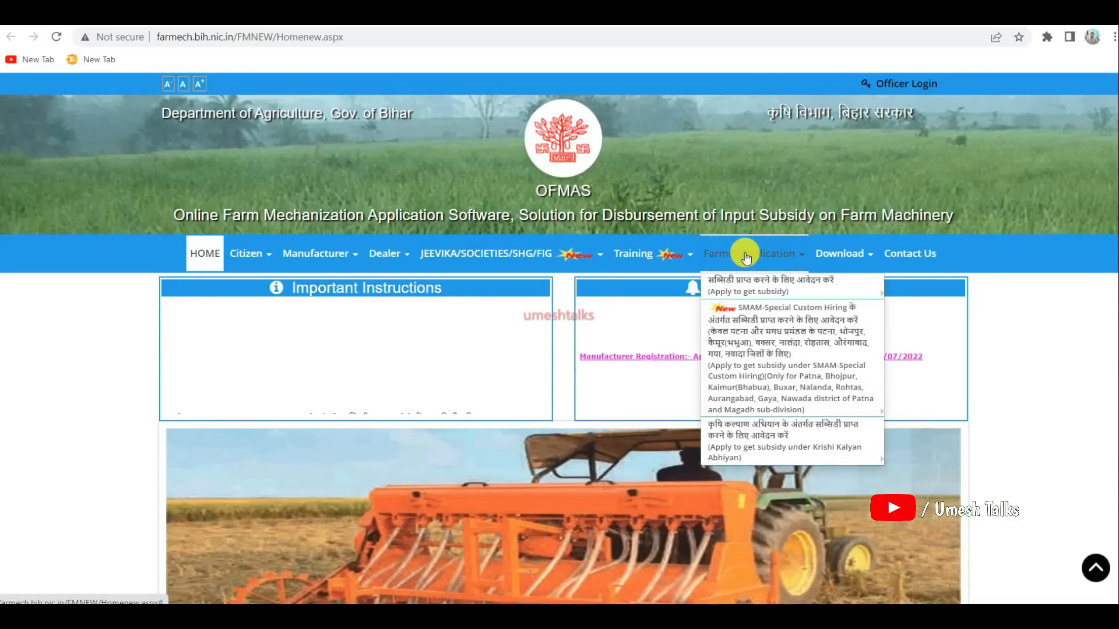
pyautogui.moveTo(744, 282)
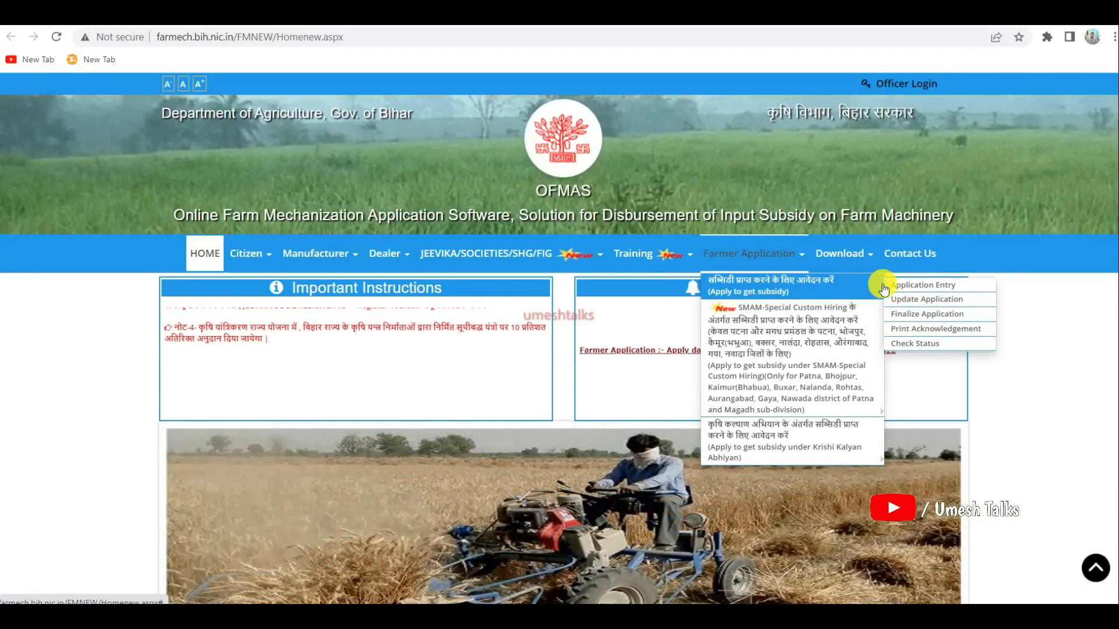
pyautogui.click(906, 289)
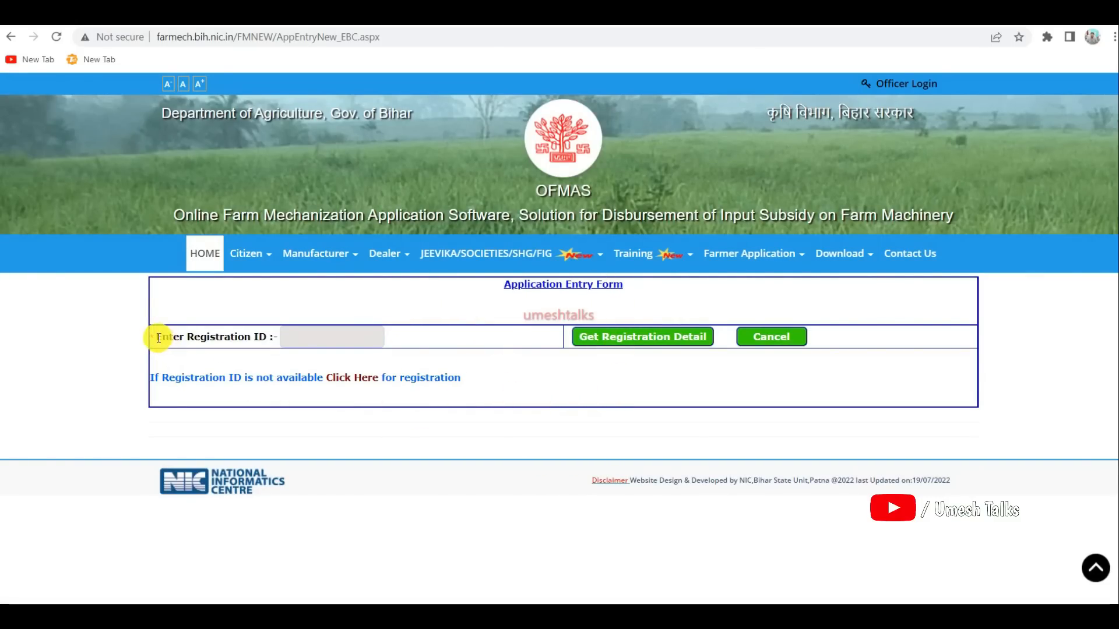
pyautogui.moveTo(180, 338); pyautogui.dragTo(317, 340)
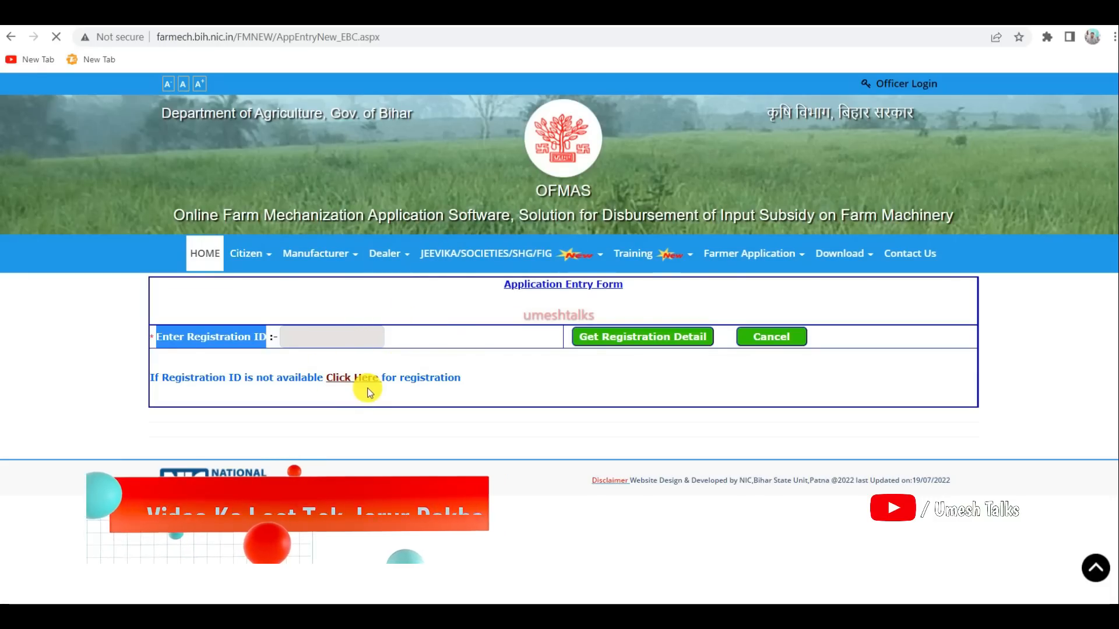
# View the registration portal for applicants without a Registration ID, dismissing its notice, and return to the Application Entry Form.
pyautogui.click(368, 385)
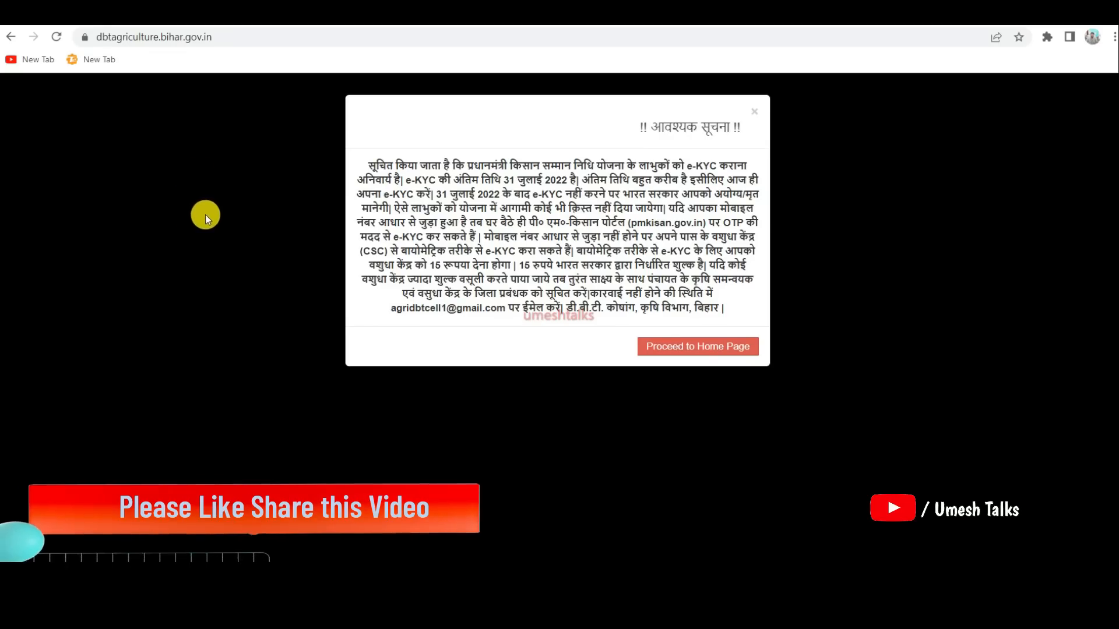
pyautogui.click(754, 111)
pyautogui.moveTo(172, 182)
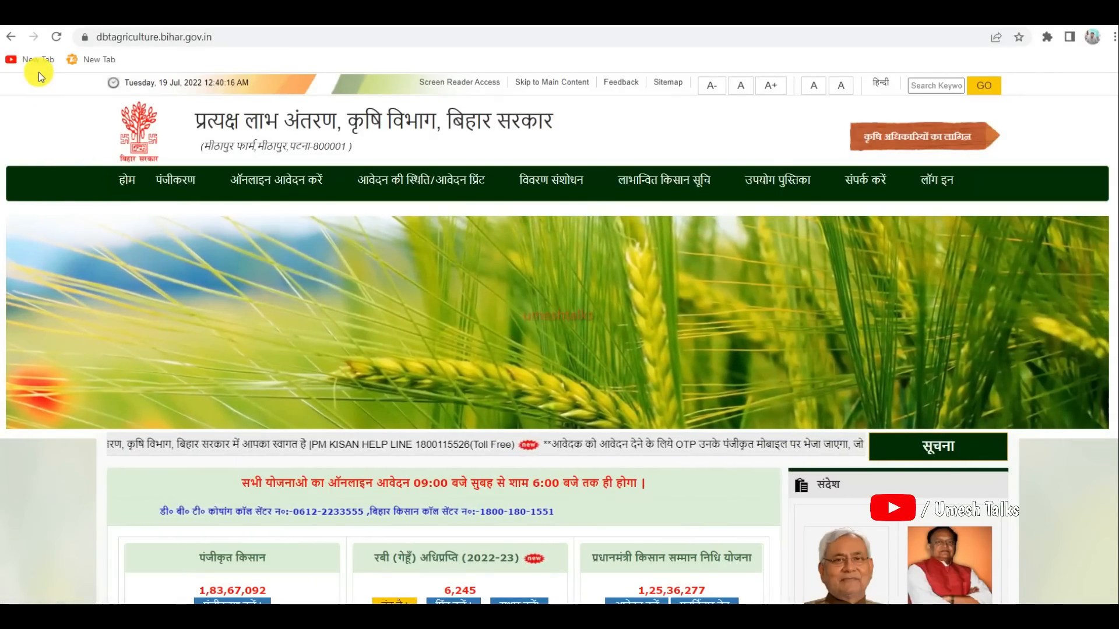
pyautogui.click(11, 37)
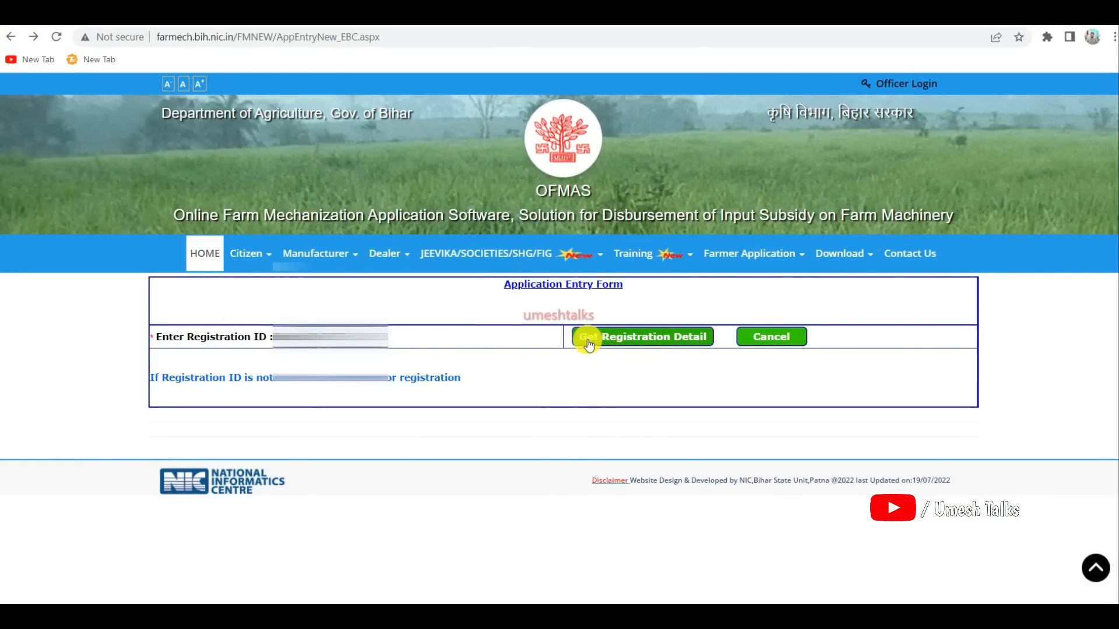
# Retrieve the details for the farmer's Registration ID, confirm them as correct with Yes, and continue to the other information.
pyautogui.click(633, 337)
pyautogui.scroll(-3, 670, 326)
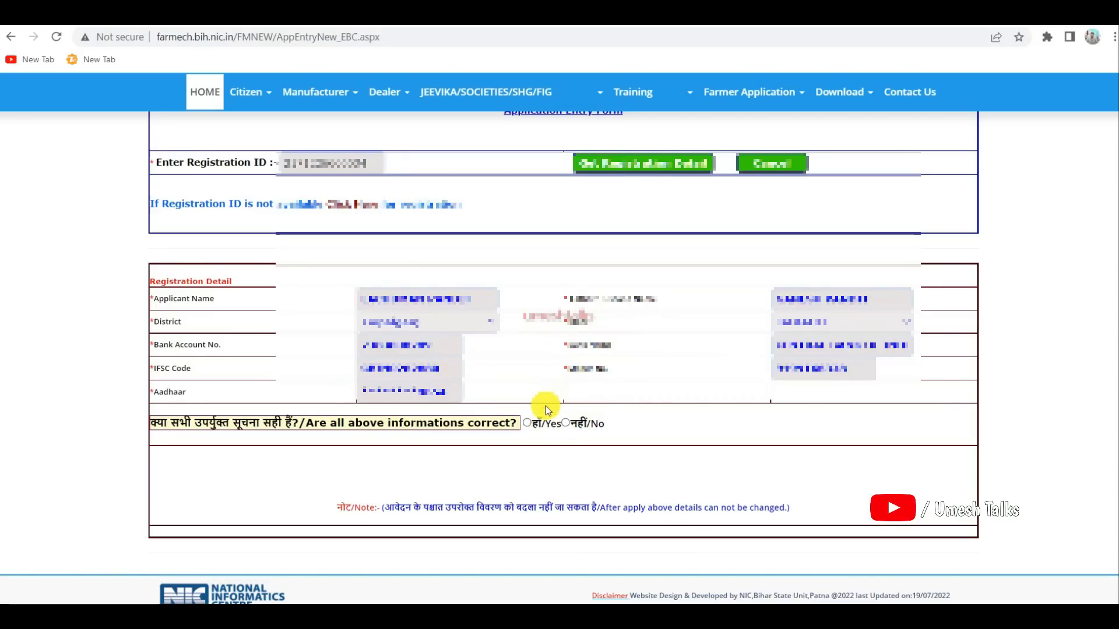
pyautogui.click(526, 423)
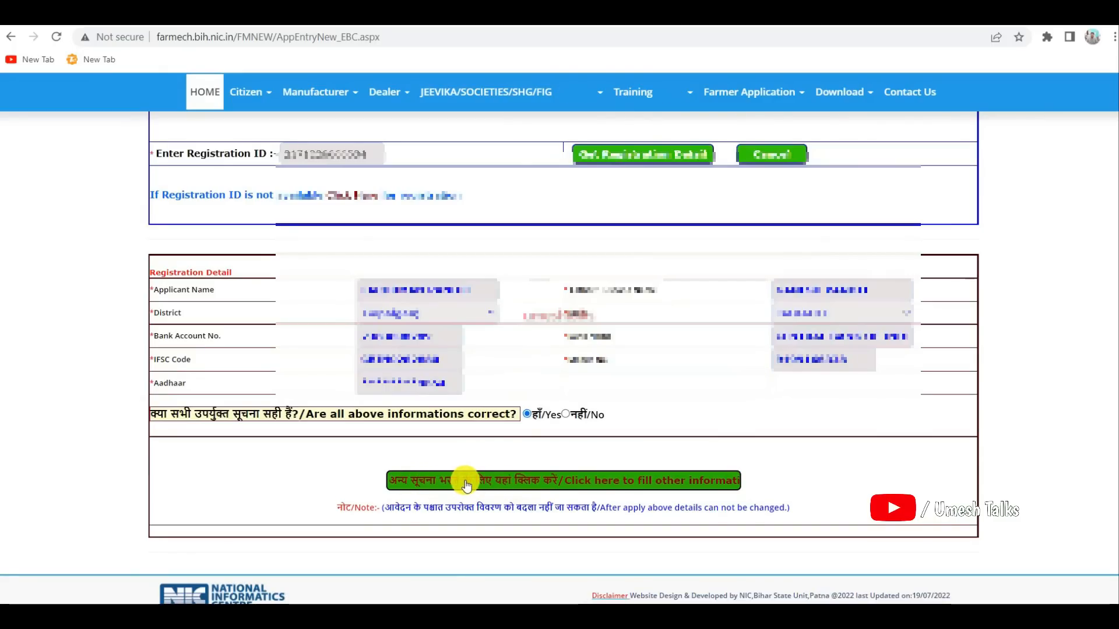
pyautogui.click(586, 485)
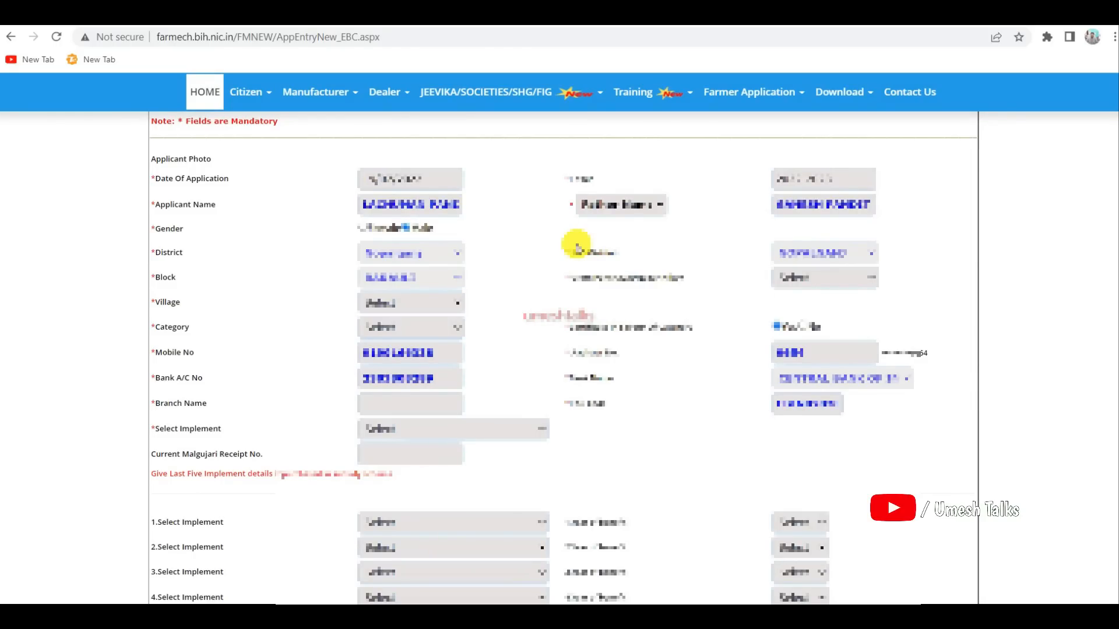
# Fill in the applicant's missing location fields, including the village, plus the category and the bank branch name.
pyautogui.click(814, 282)
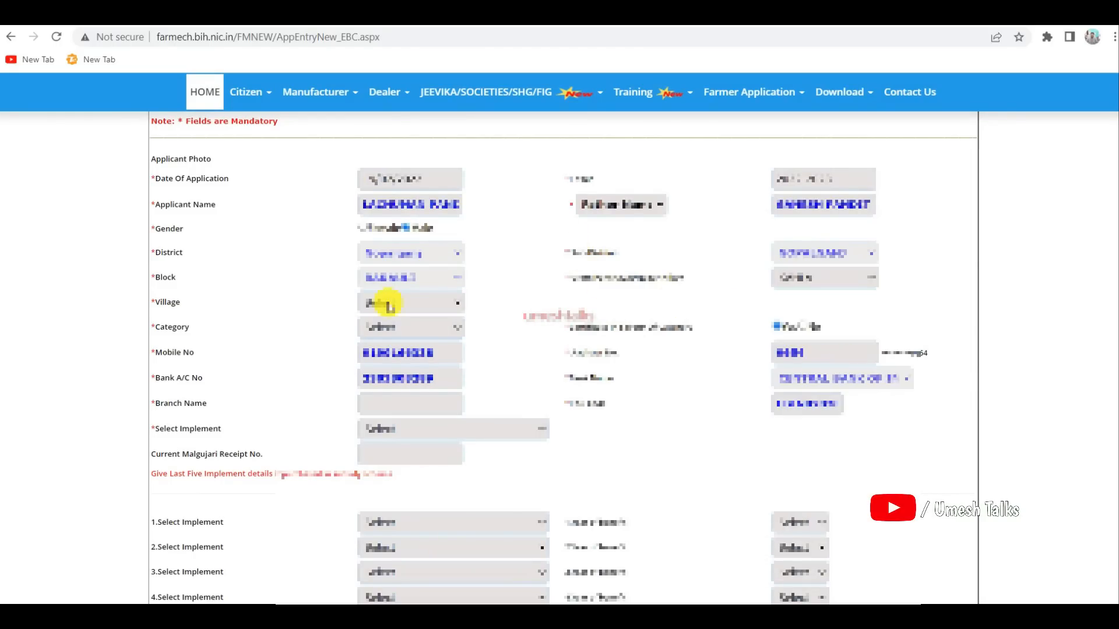
pyautogui.click(389, 305)
pyautogui.click(393, 325)
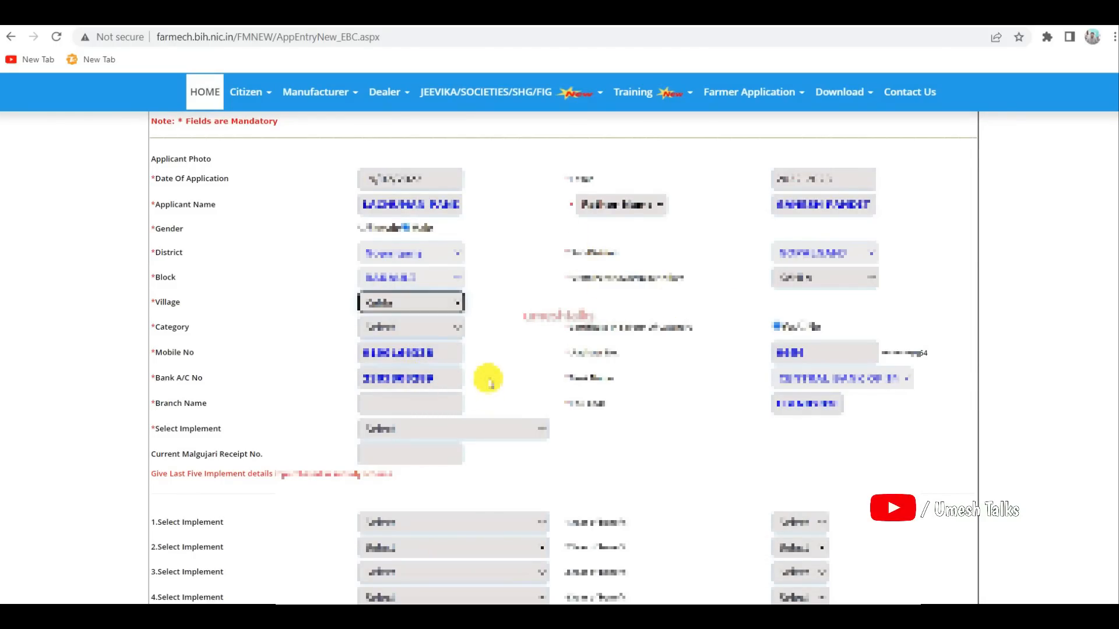
pyautogui.click(406, 333)
pyautogui.click(408, 364)
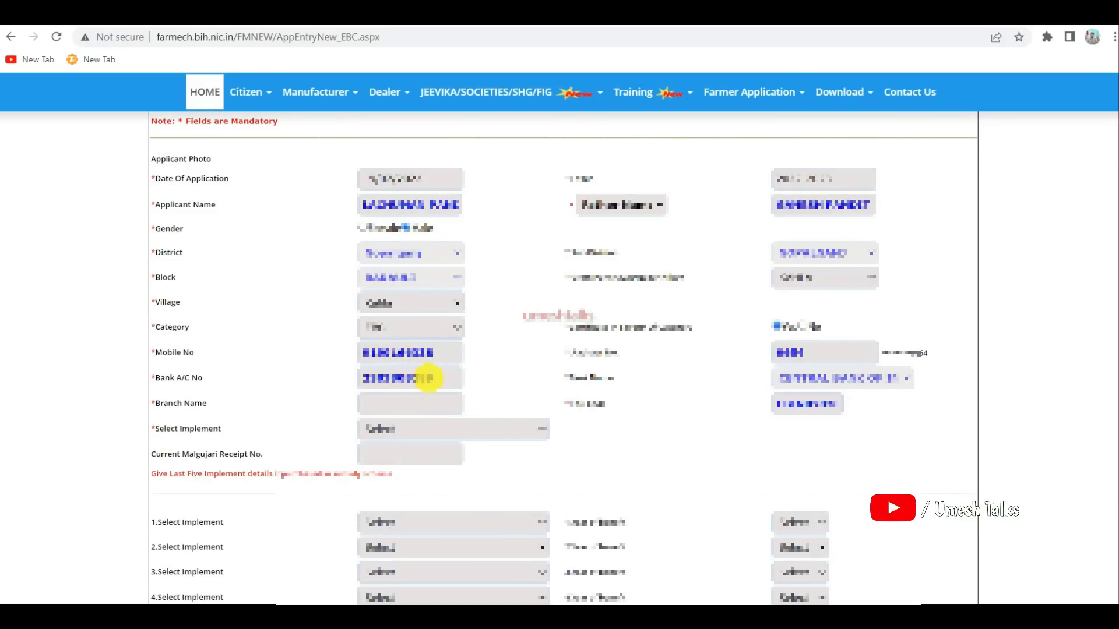
pyautogui.click(409, 403)
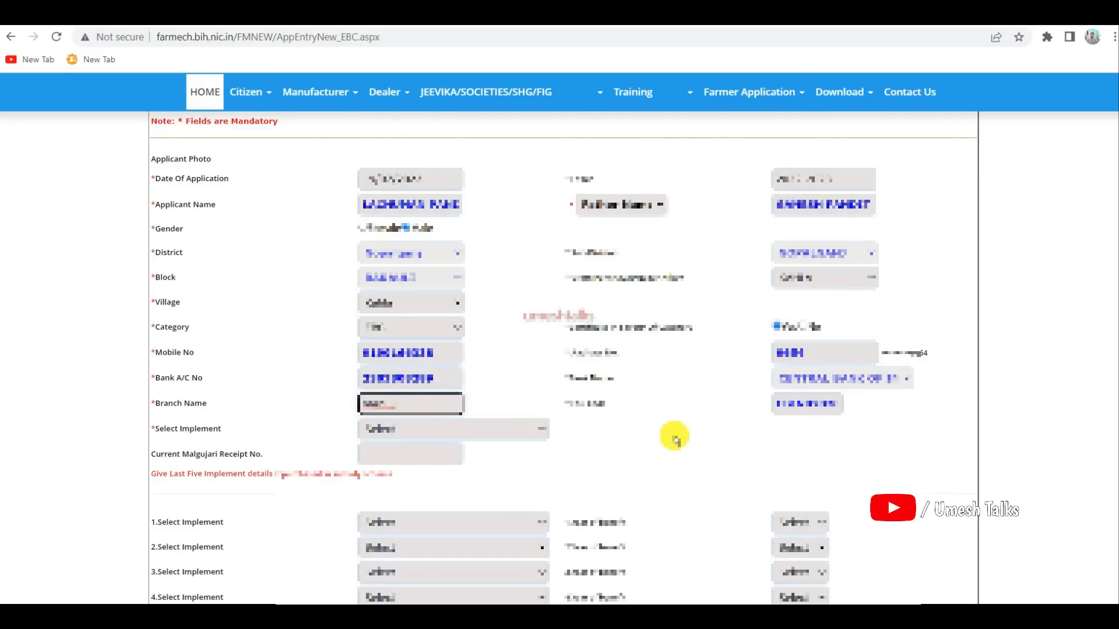
# Browse the full list of farm implements available in the Select Implement field.
pyautogui.scroll(-2, 1115, 357)
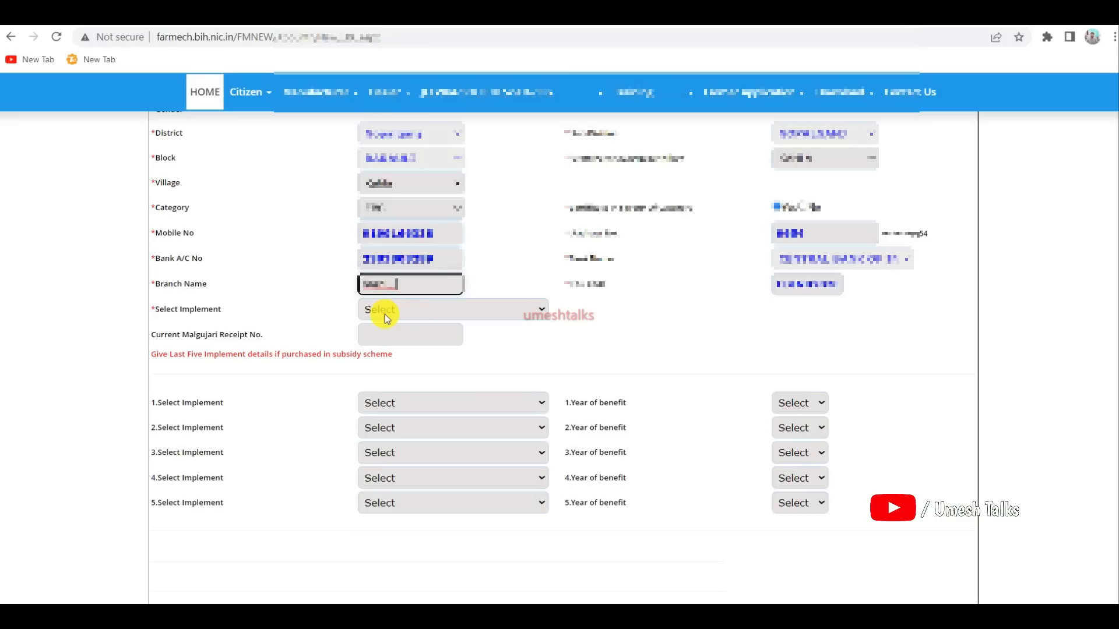
pyautogui.moveTo(157, 309); pyautogui.dragTo(222, 319)
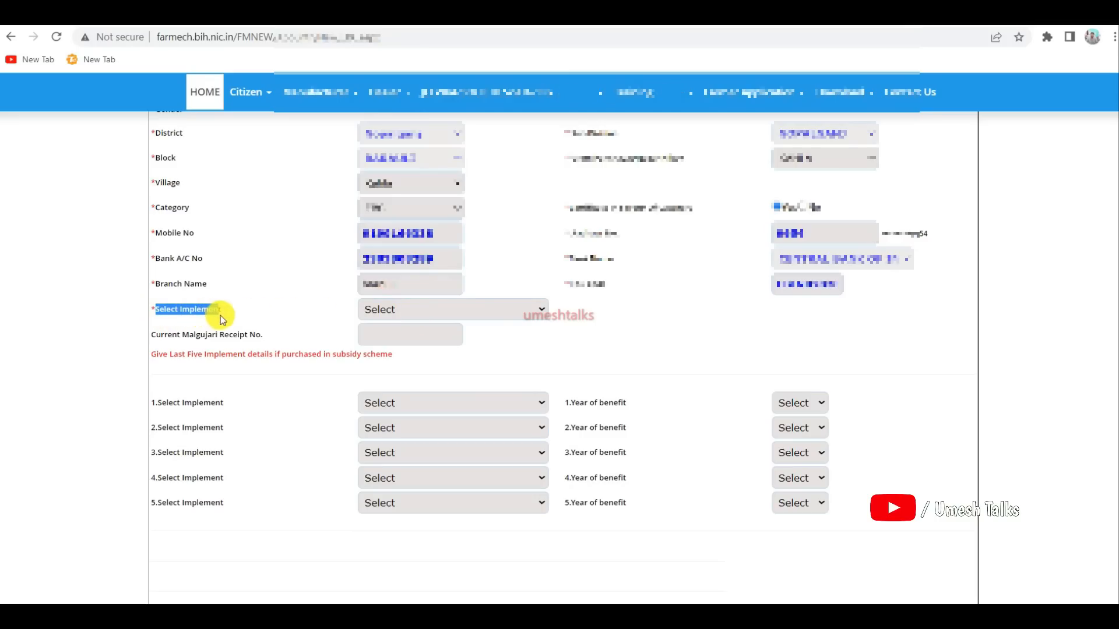
pyautogui.click(388, 309)
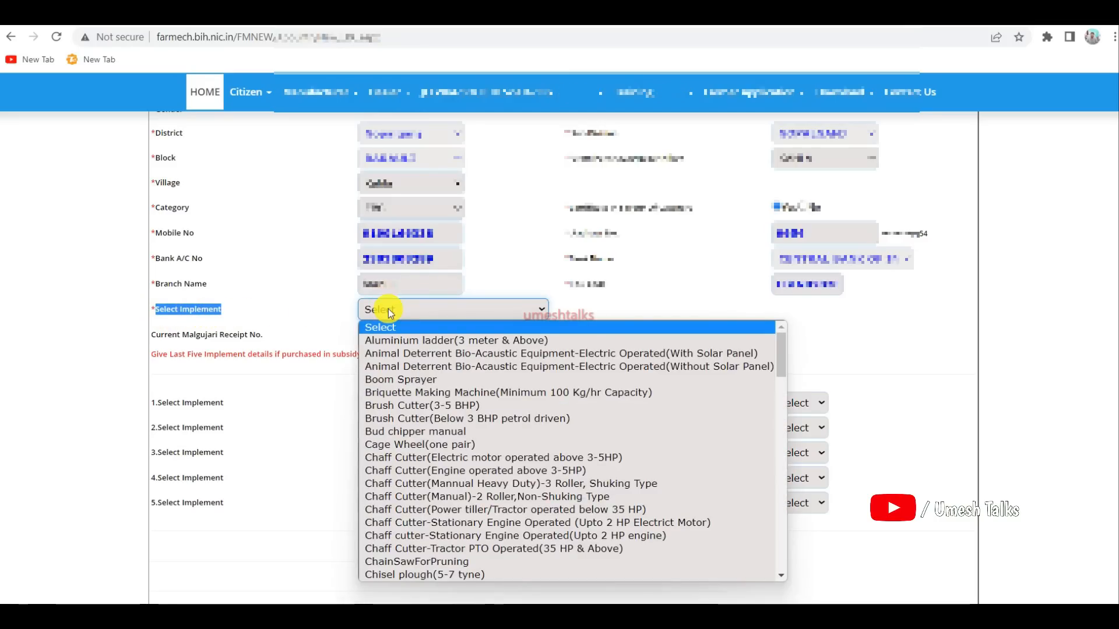
pyautogui.moveTo(785, 360)
pyautogui.mouseDown()
pyautogui.moveTo(784, 557)
pyautogui.moveTo(776, 347)
pyautogui.moveTo(779, 559)
pyautogui.moveTo(777, 350)
pyautogui.mouseUp()
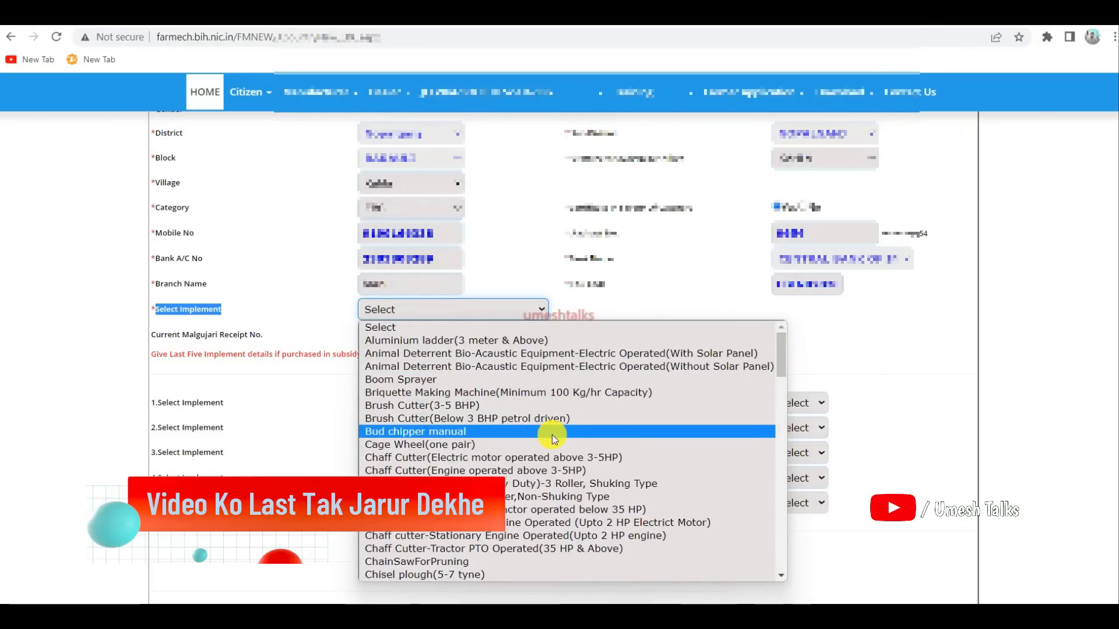
pyautogui.scroll(-20, 551, 435)
pyautogui.scroll(-12, 551, 434)
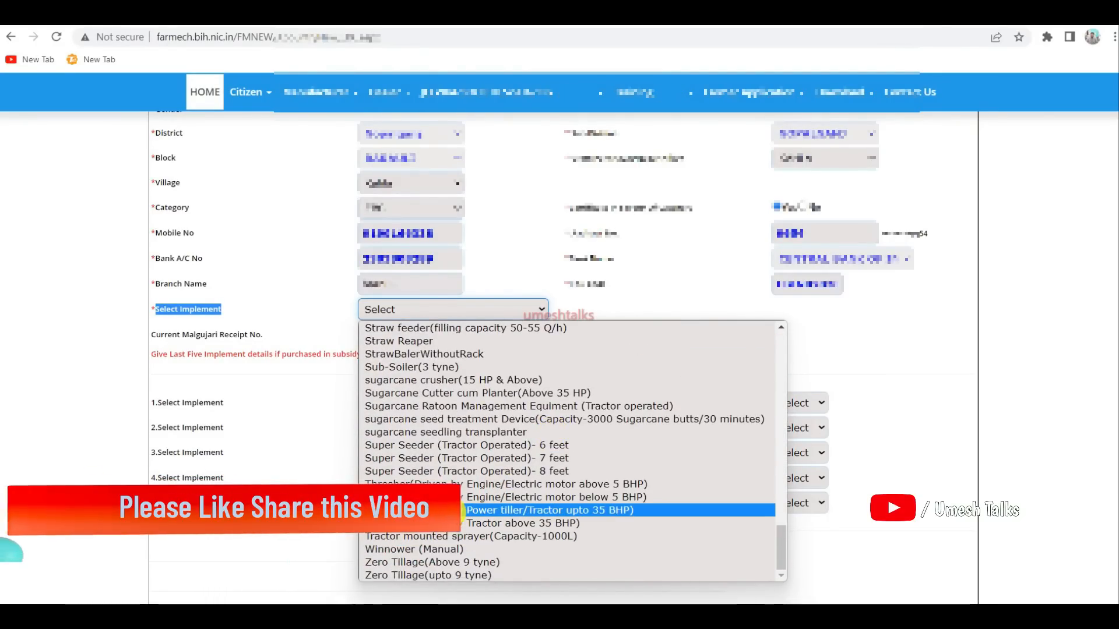
pyautogui.scroll(5, 443, 501)
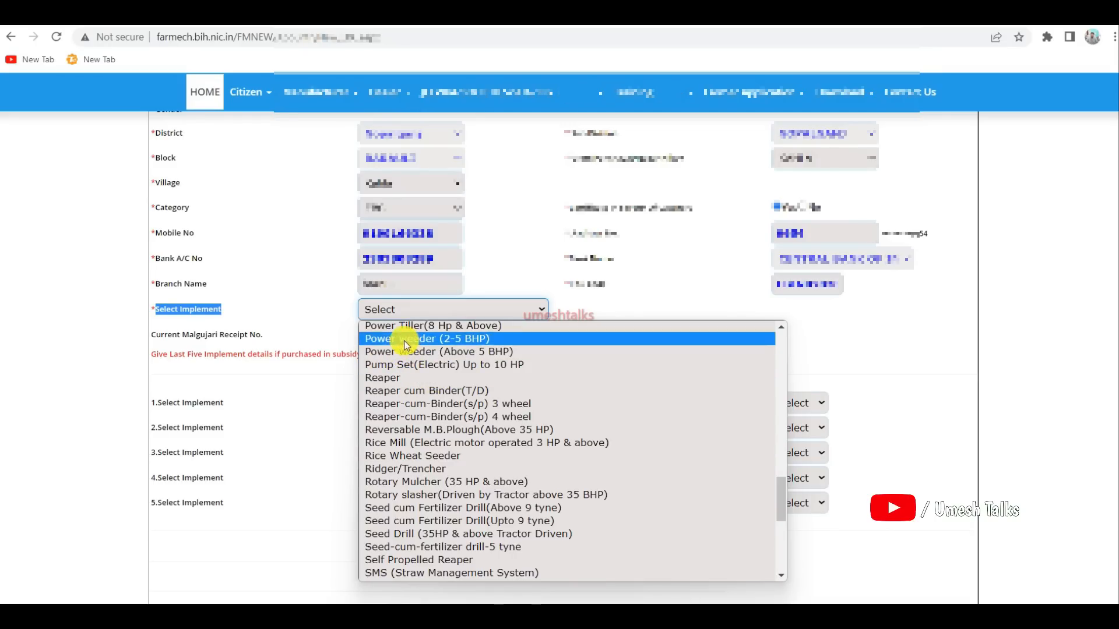
pyautogui.scroll(-3, 459, 420)
pyautogui.scroll(20, 459, 518)
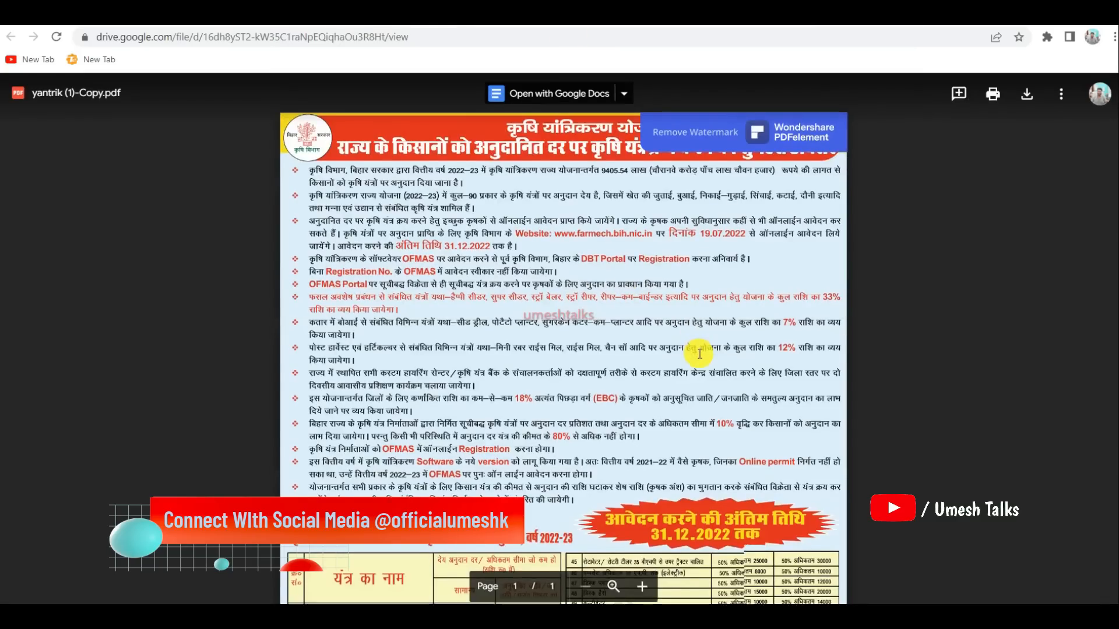
# Examine the enlarged implement subsidy table in the yantrik (1)-Copy.pdf notification, down to the closing note.
pyautogui.scroll(-5, 700, 354)
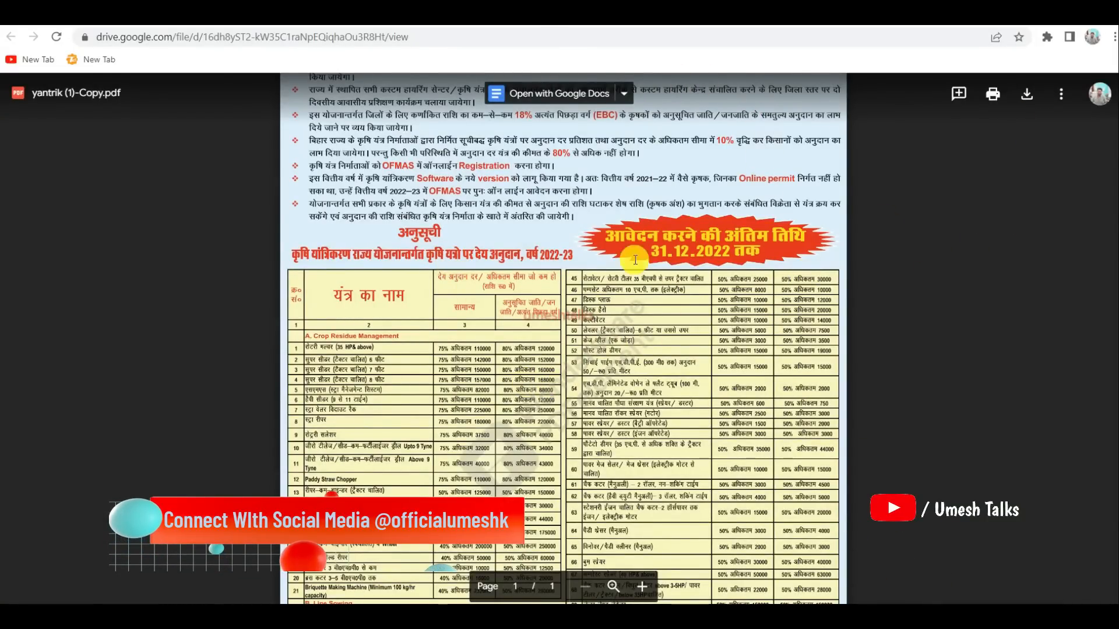
pyautogui.click(641, 586)
pyautogui.scroll(-3, 507, 443)
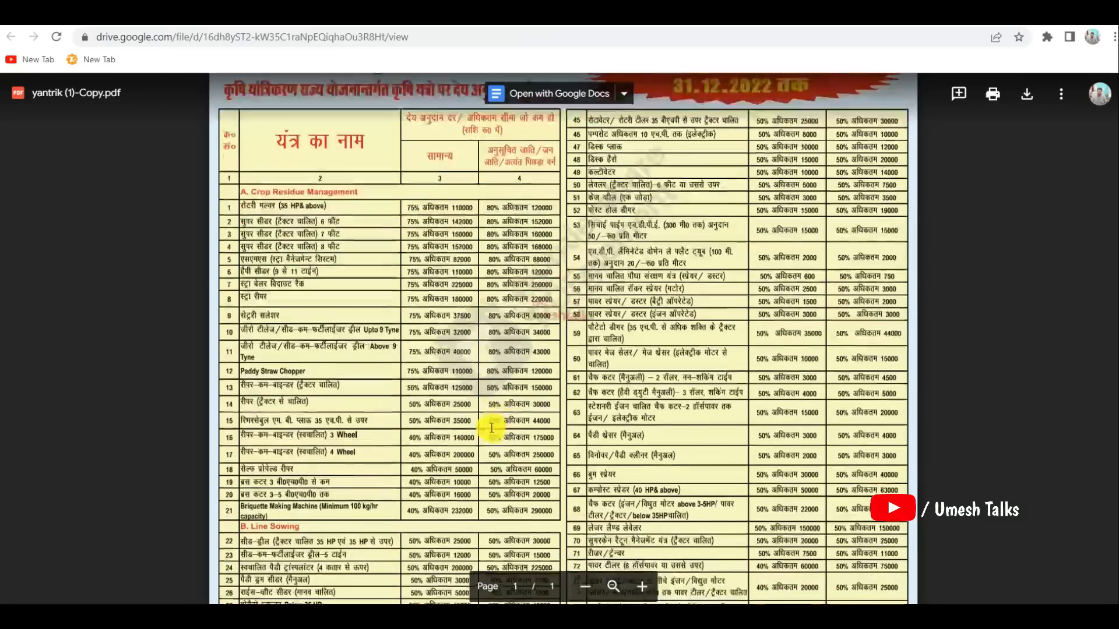
pyautogui.scroll(1, 629, 233)
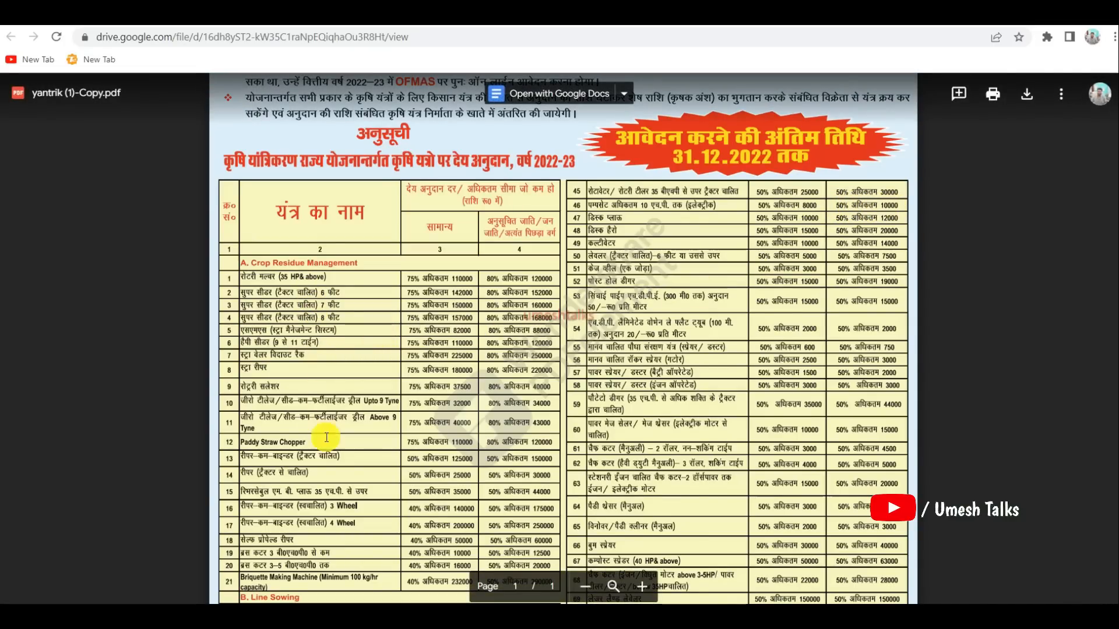
pyautogui.scroll(-8, 444, 443)
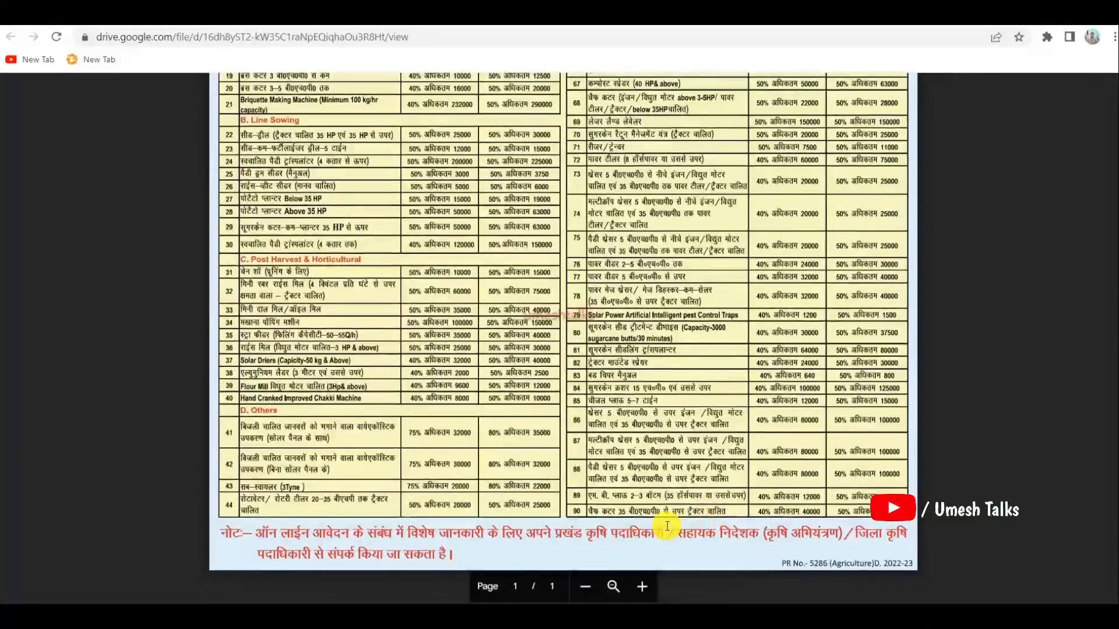
pyautogui.scroll(4, 693, 498)
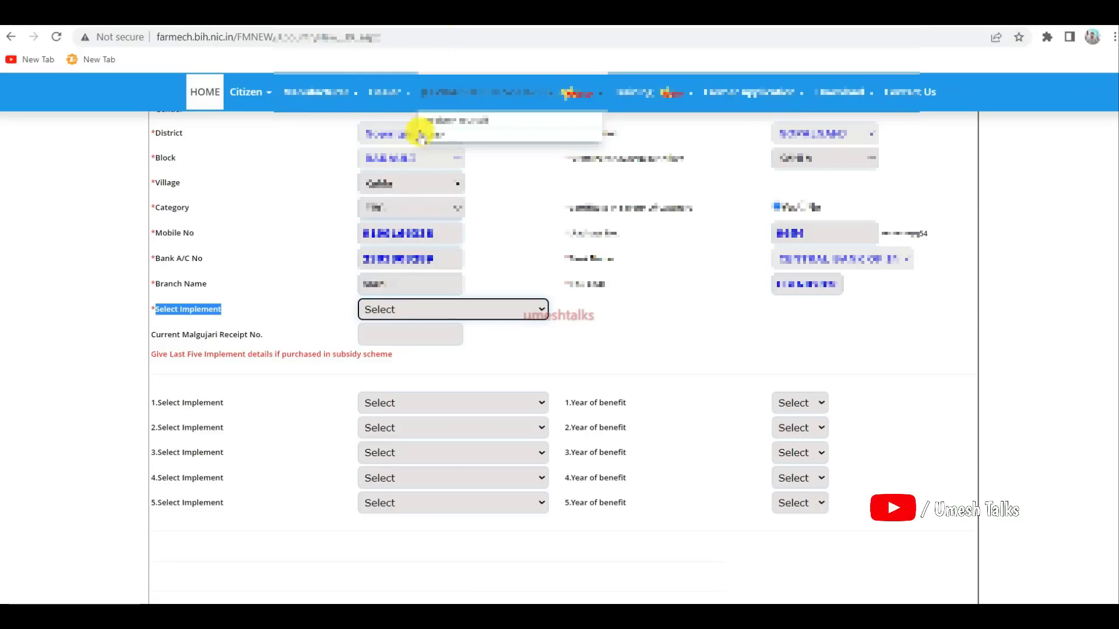
# Choose Pump Set(Electric) Up to 10 HP as the implement and highlight the document requirement note beneath it.
pyautogui.click(388, 309)
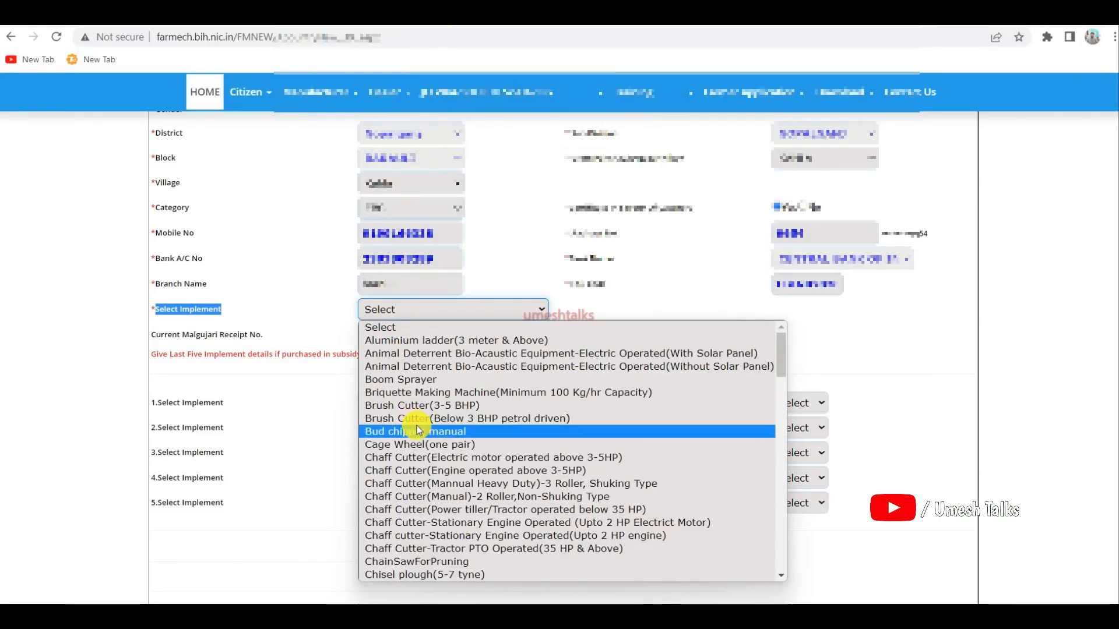
pyautogui.scroll(-10, 421, 431)
pyautogui.scroll(-10, 420, 431)
pyautogui.click(411, 363)
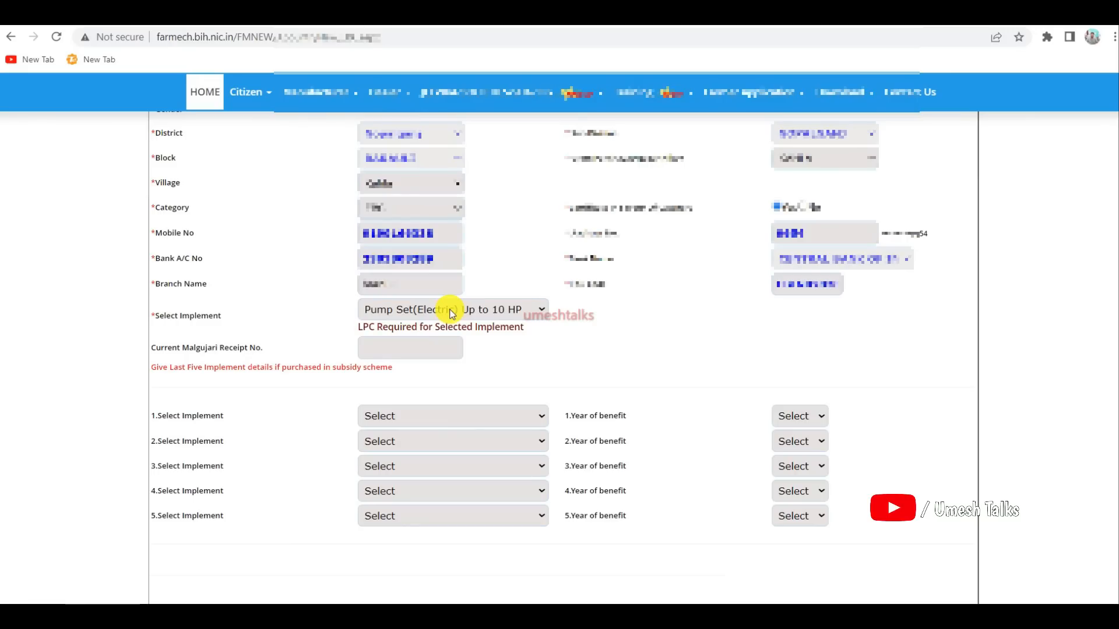
pyautogui.moveTo(358, 333); pyautogui.dragTo(544, 324)
pyautogui.click(546, 327)
pyautogui.moveTo(358, 326); pyautogui.dragTo(542, 332)
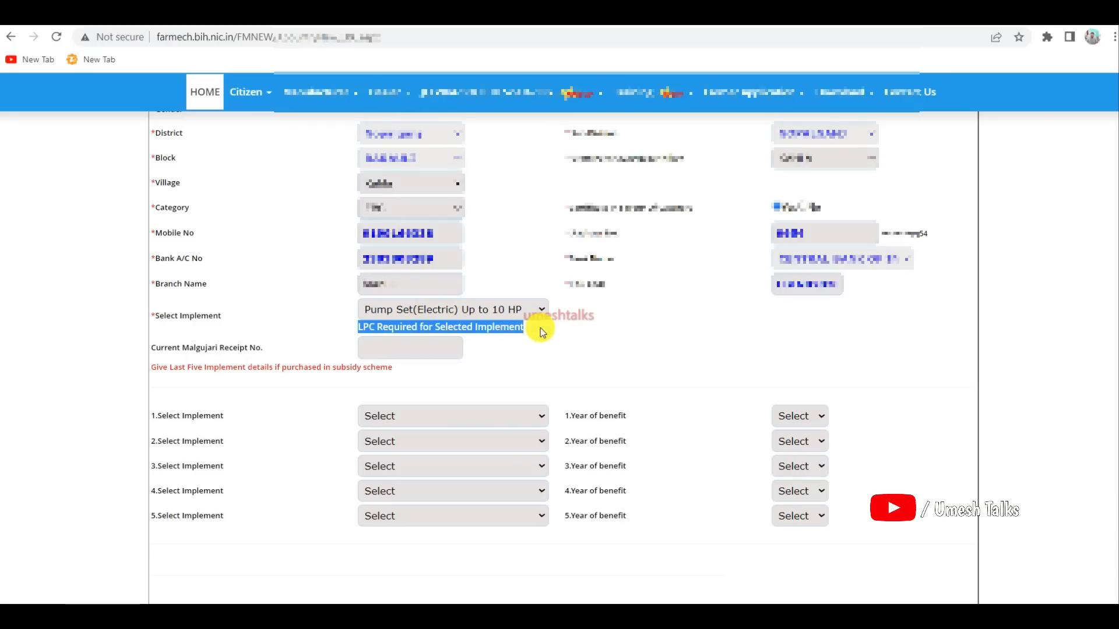
pyautogui.click(542, 332)
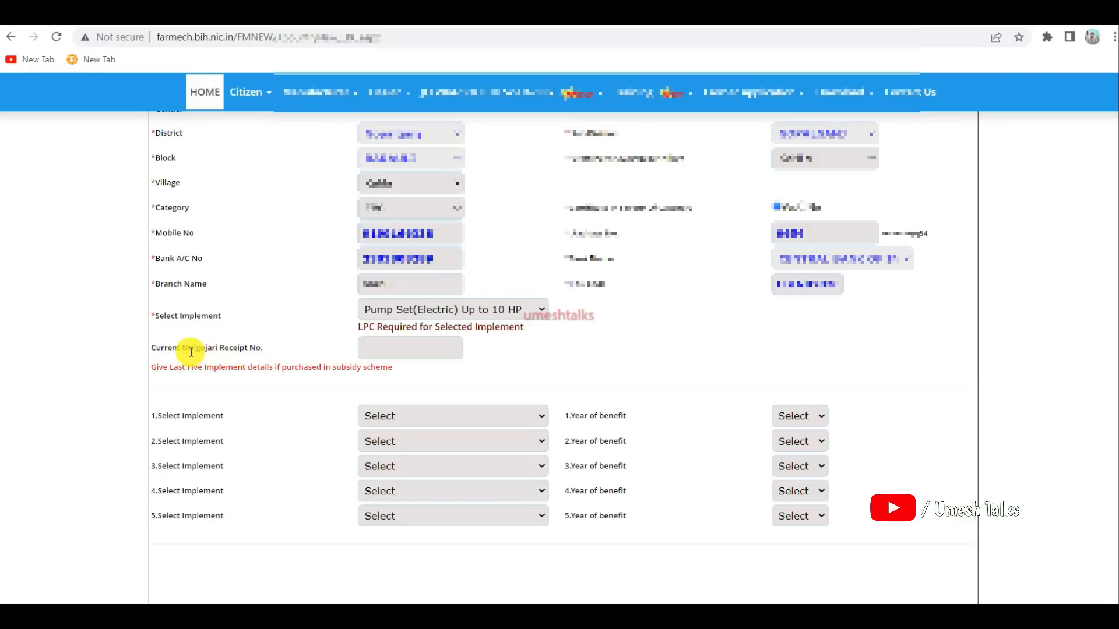
# Enter the applicant's current Malgujari receipt number in the application form.
pyautogui.click(369, 350)
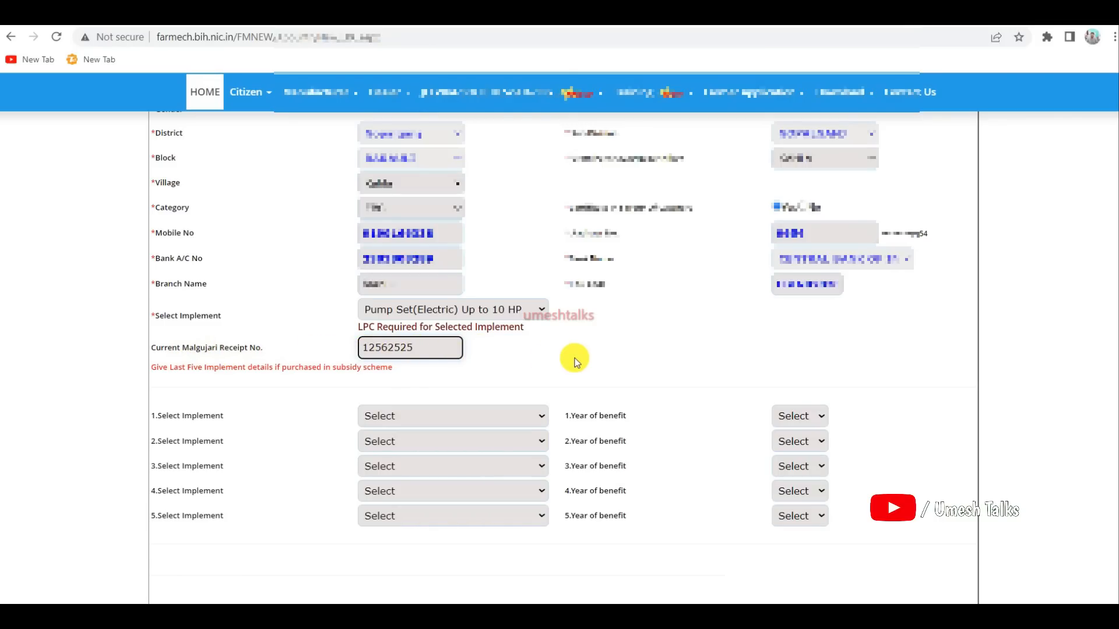
# Examine the section for the last five subsidised implements, including its implement list and year of benefit choices.
pyautogui.moveTo(153, 368); pyautogui.dragTo(390, 370)
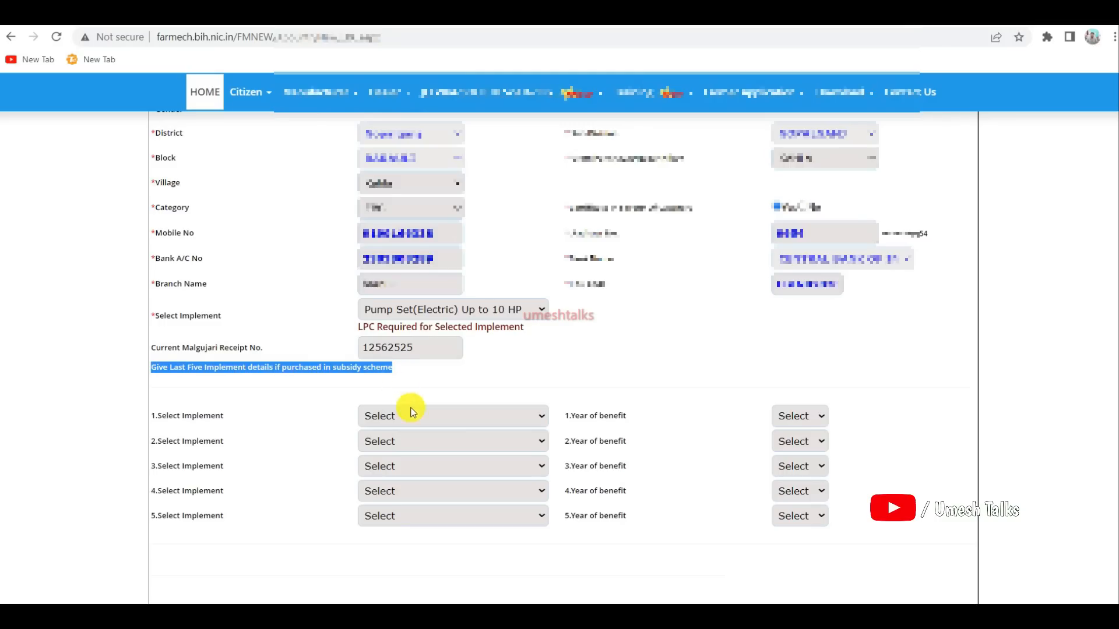
pyautogui.click(812, 417)
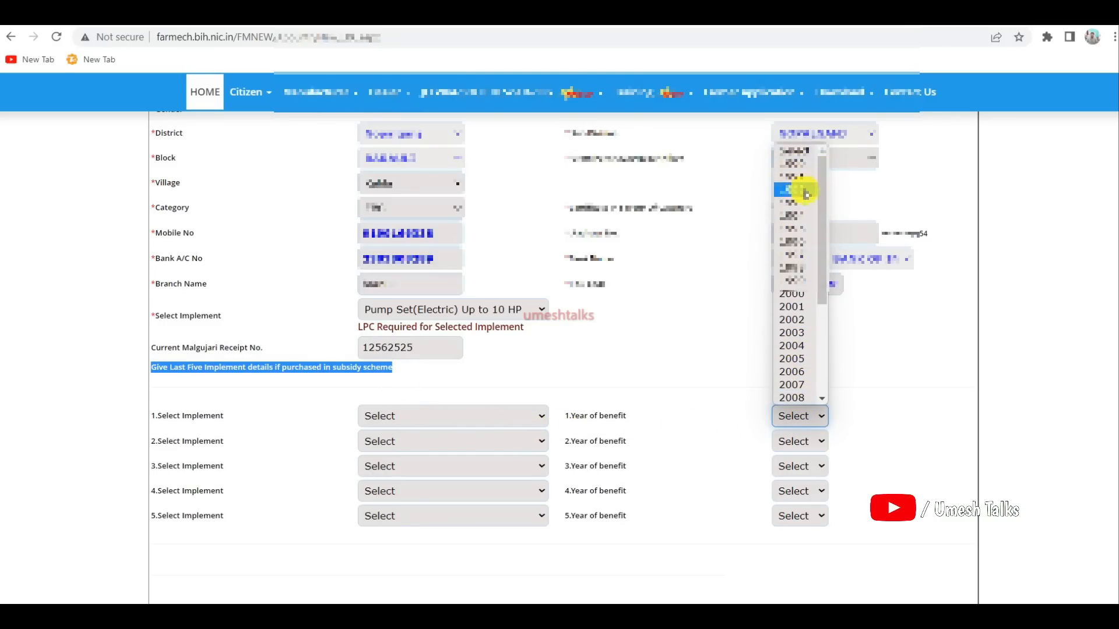
pyautogui.scroll(-4, 793, 361)
pyautogui.click(680, 423)
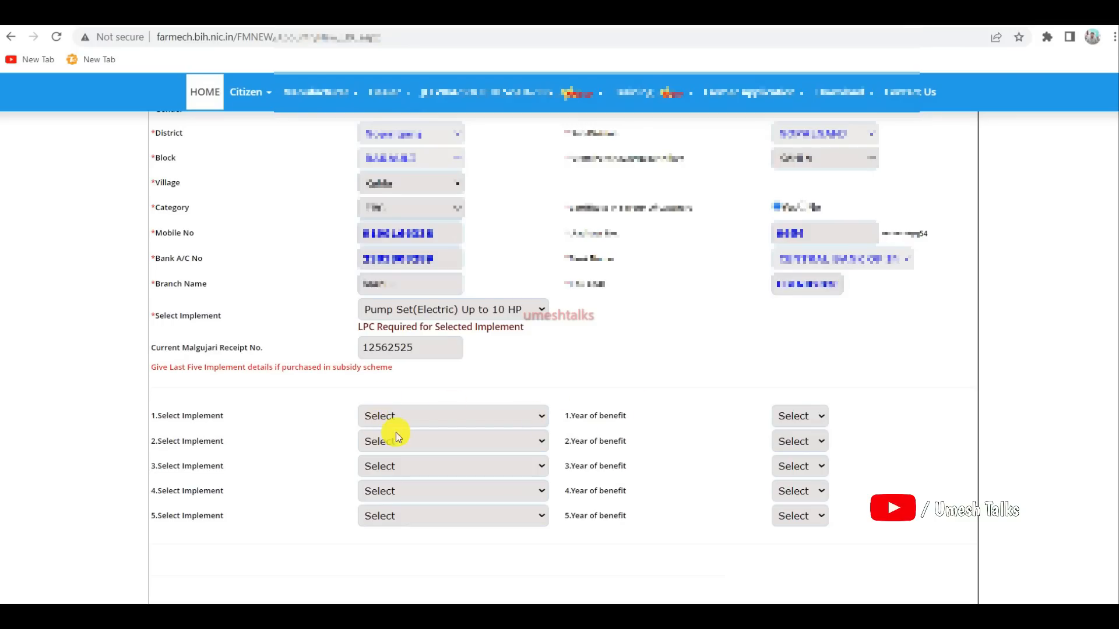
pyautogui.moveTo(330, 368); pyautogui.dragTo(444, 373)
pyautogui.click(444, 373)
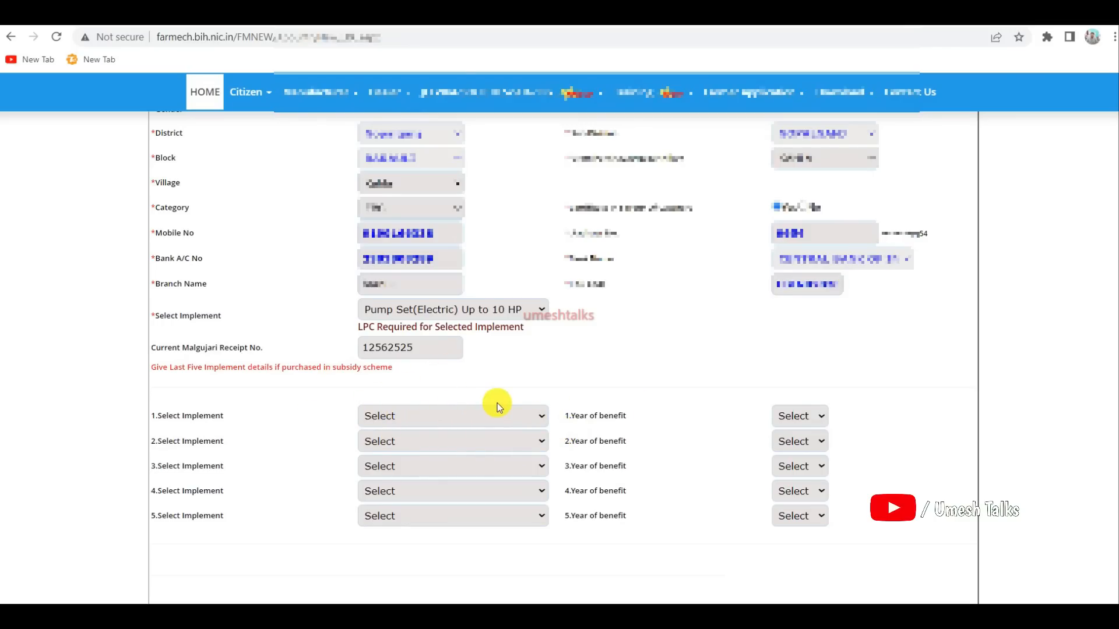
pyautogui.scroll(-1, 492, 408)
pyautogui.scroll(-1, 494, 412)
pyautogui.click(400, 294)
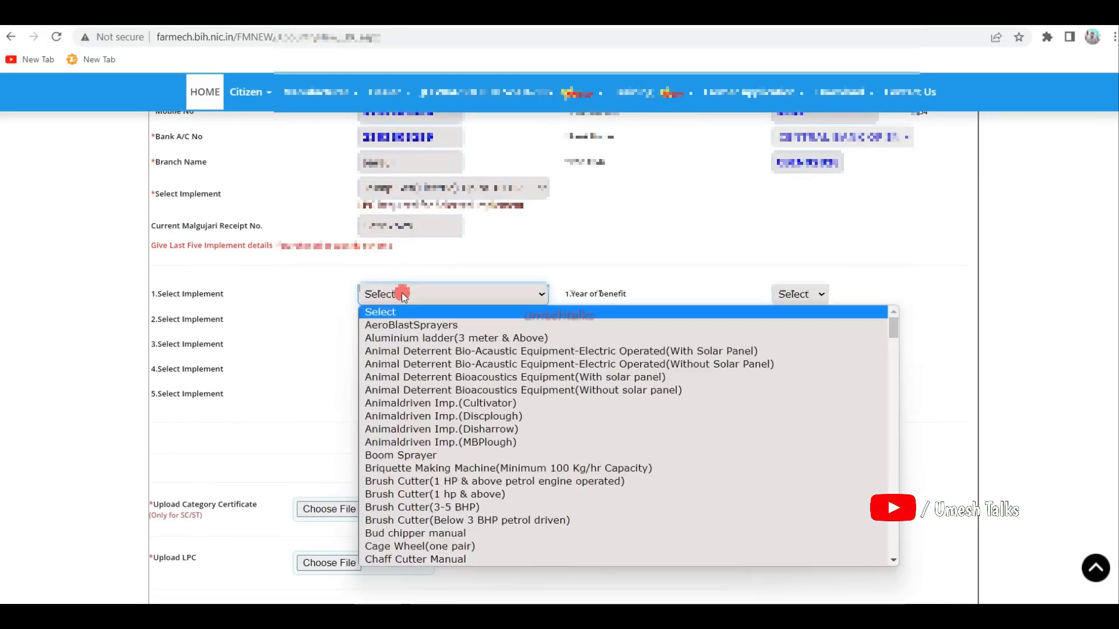
pyautogui.click(302, 322)
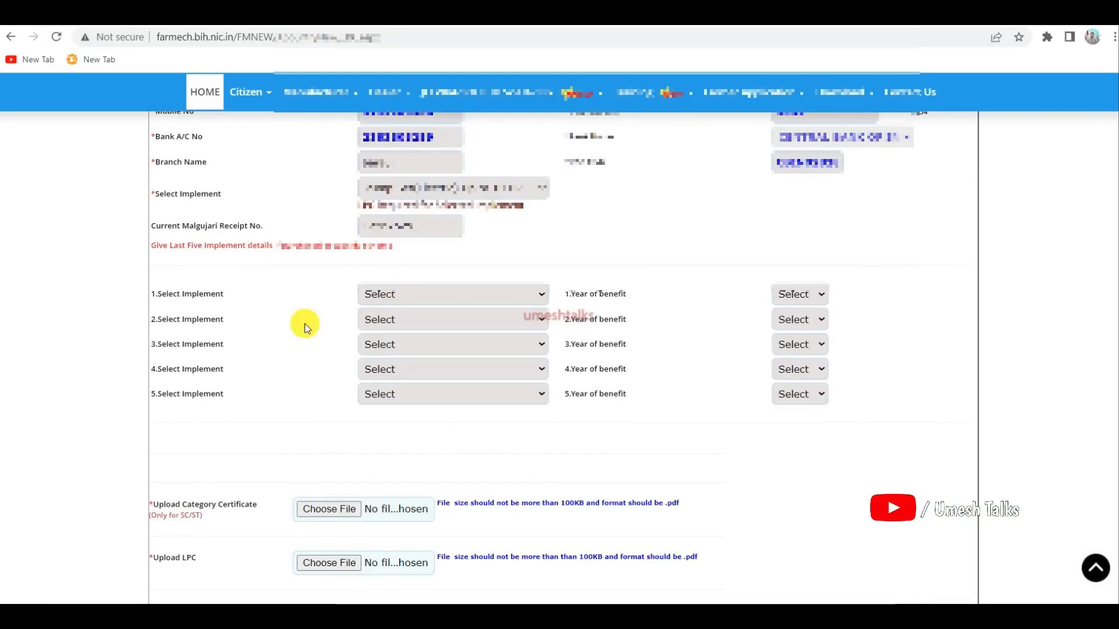
pyautogui.click(799, 296)
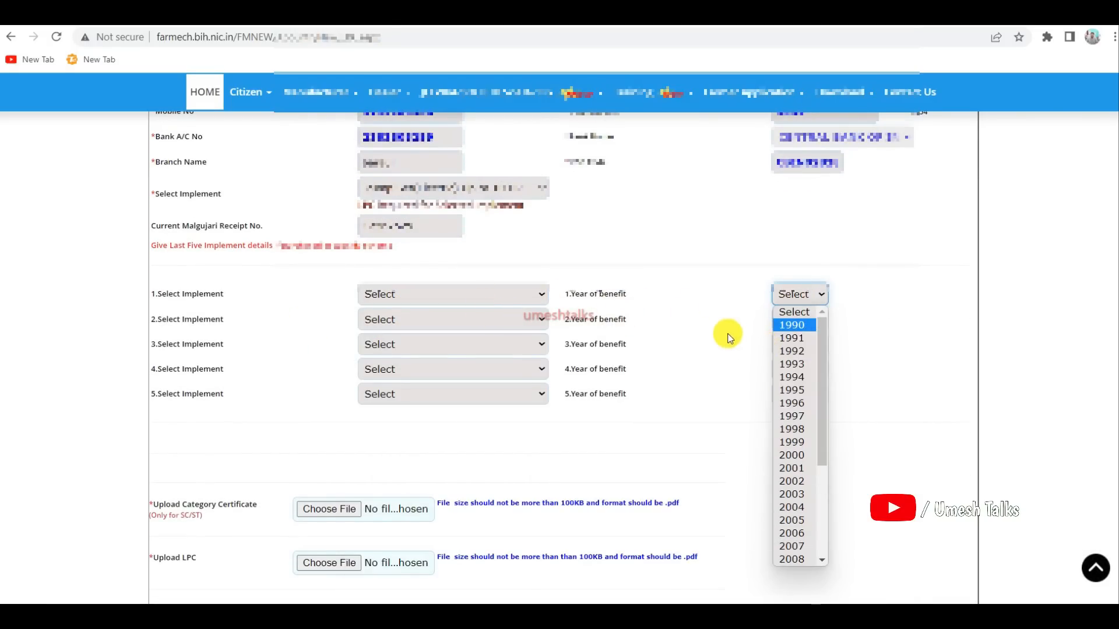
pyautogui.click(728, 337)
# Examine the upload fields for the category certificate, LPC and current Malgujari receipt, including who needs them.
pyautogui.scroll(-2, 719, 348)
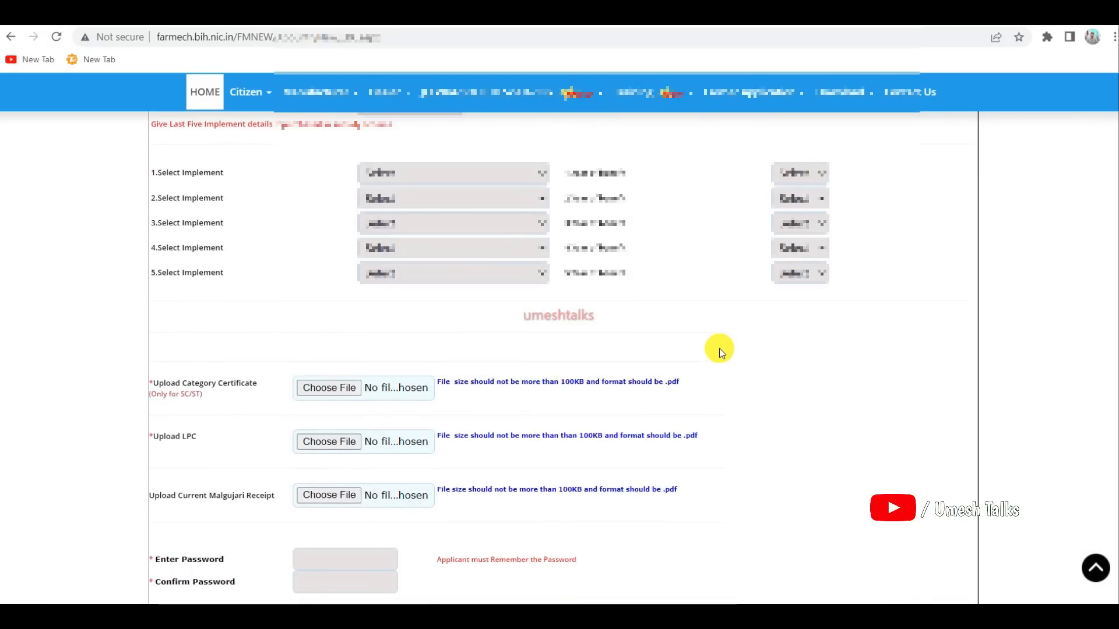
pyautogui.scroll(-2, 719, 348)
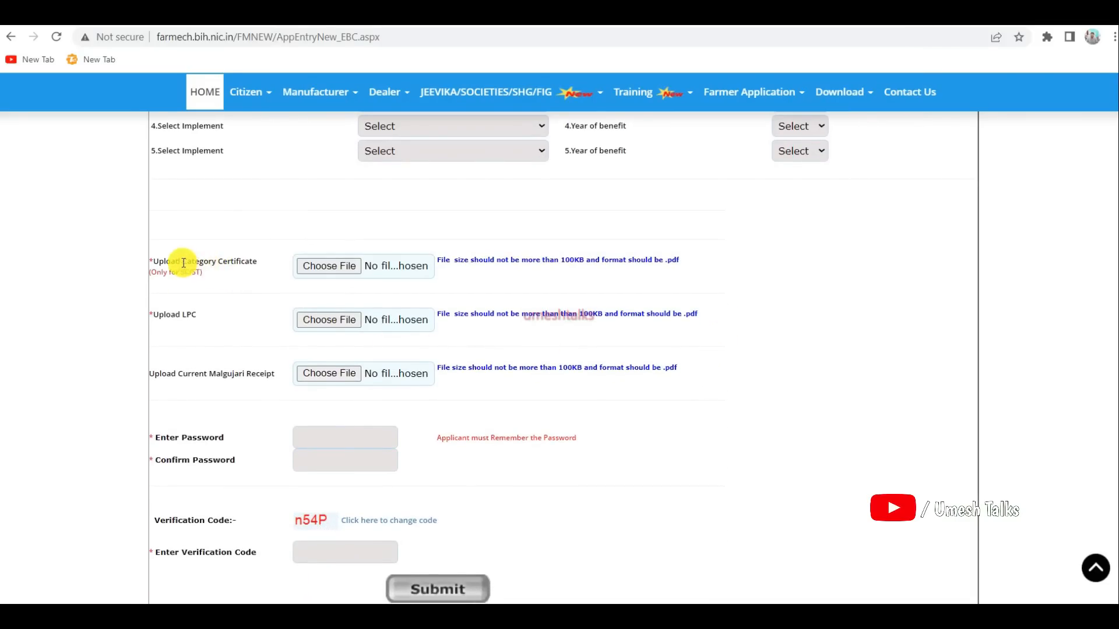
pyautogui.moveTo(184, 263); pyautogui.dragTo(252, 259)
pyautogui.click(251, 276)
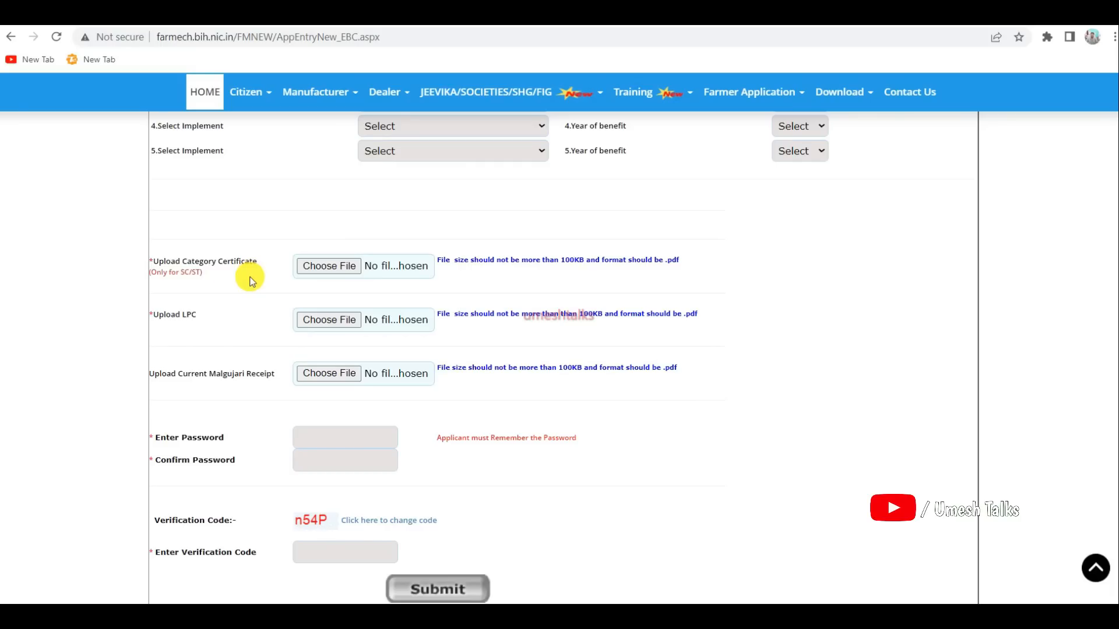
pyautogui.moveTo(180, 261); pyautogui.dragTo(257, 263)
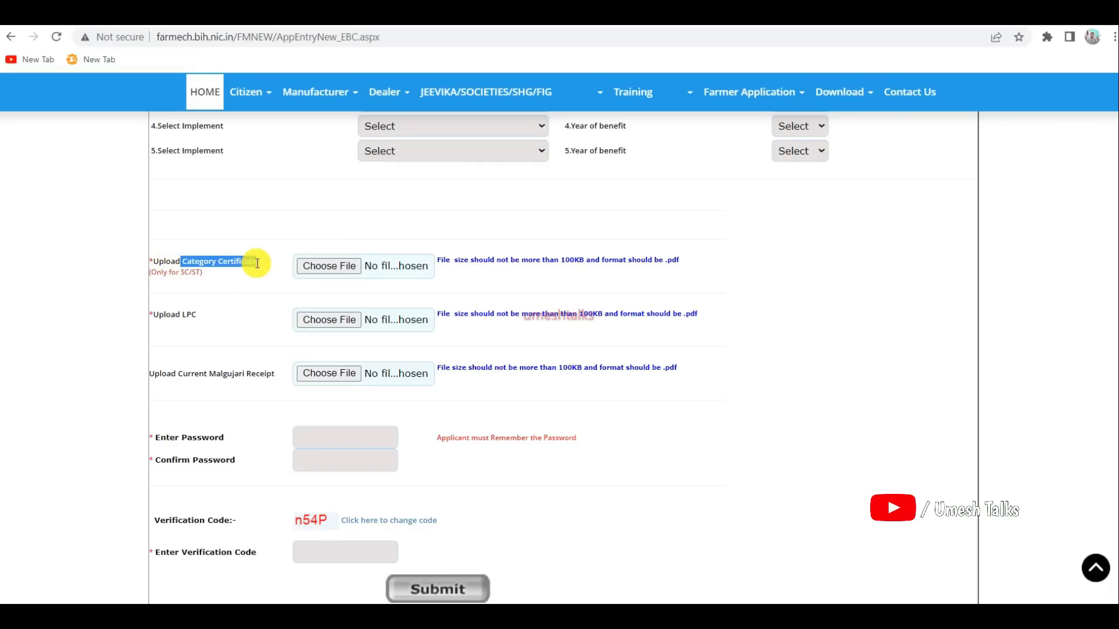
pyautogui.click(225, 282)
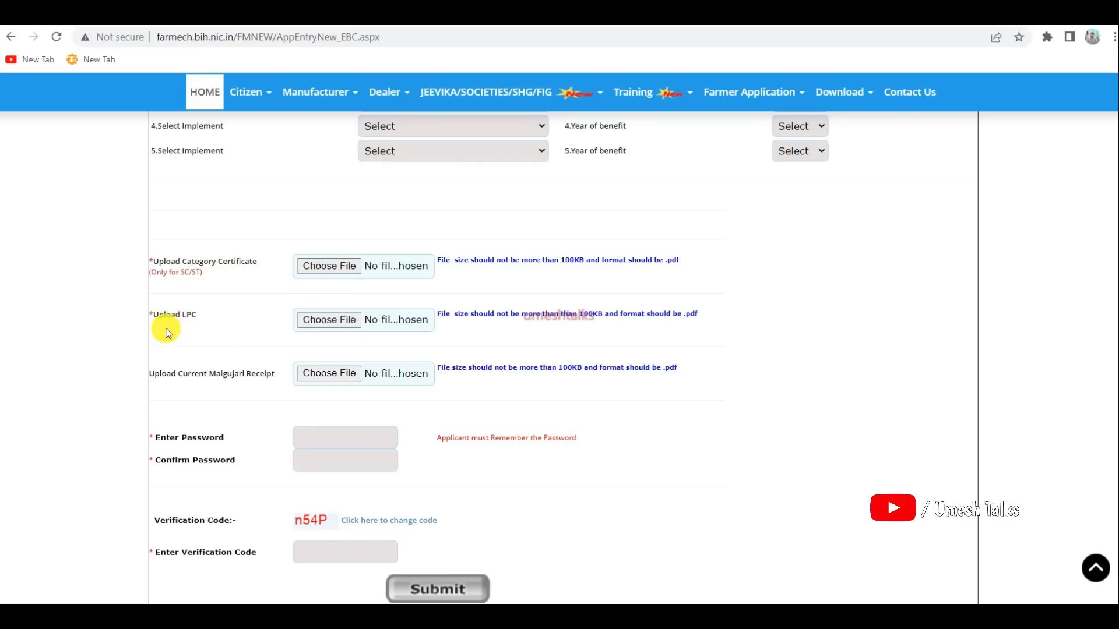
pyautogui.click(154, 314)
pyautogui.click(227, 310)
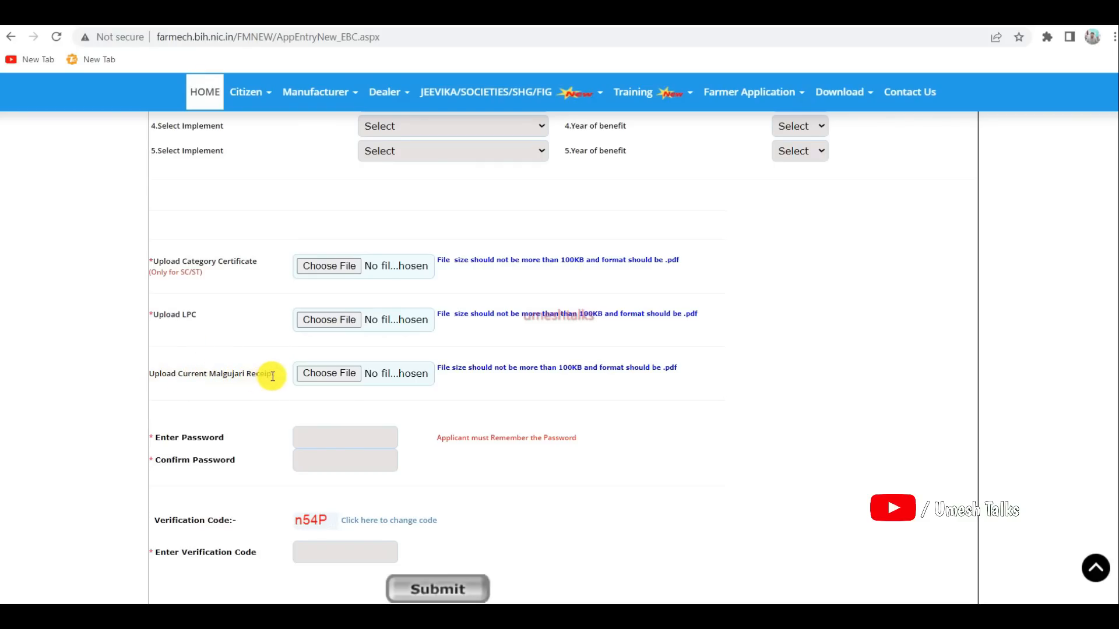
pyautogui.moveTo(277, 375); pyautogui.dragTo(154, 370)
pyautogui.click(222, 354)
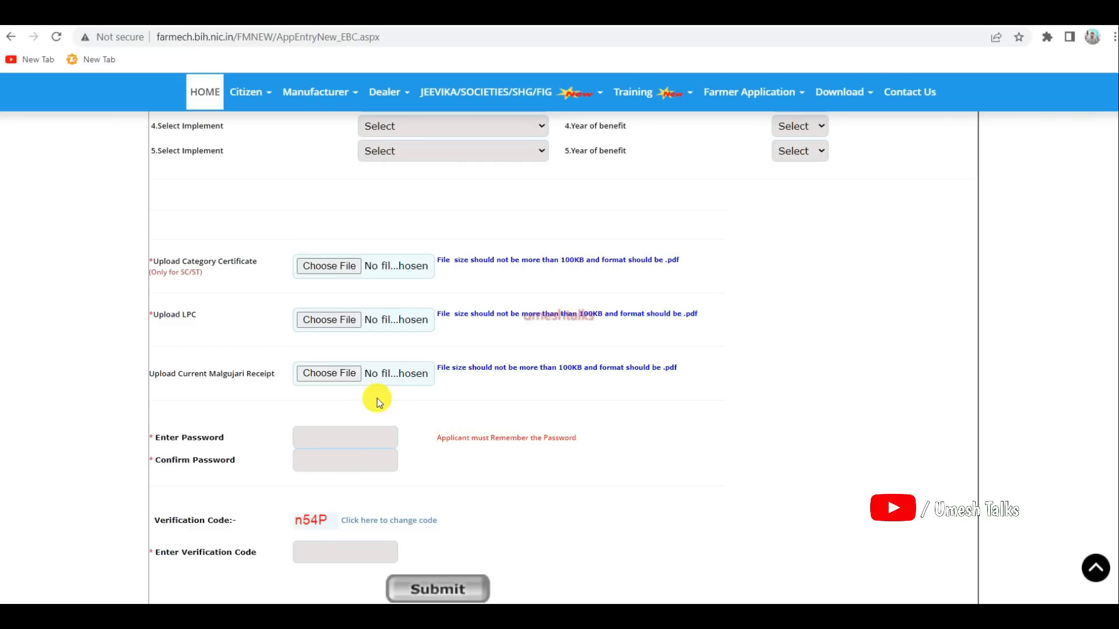
# Attach AAY.pdf as the category certificate.
pyautogui.click(332, 269)
pyautogui.doubleClick(133, 113)
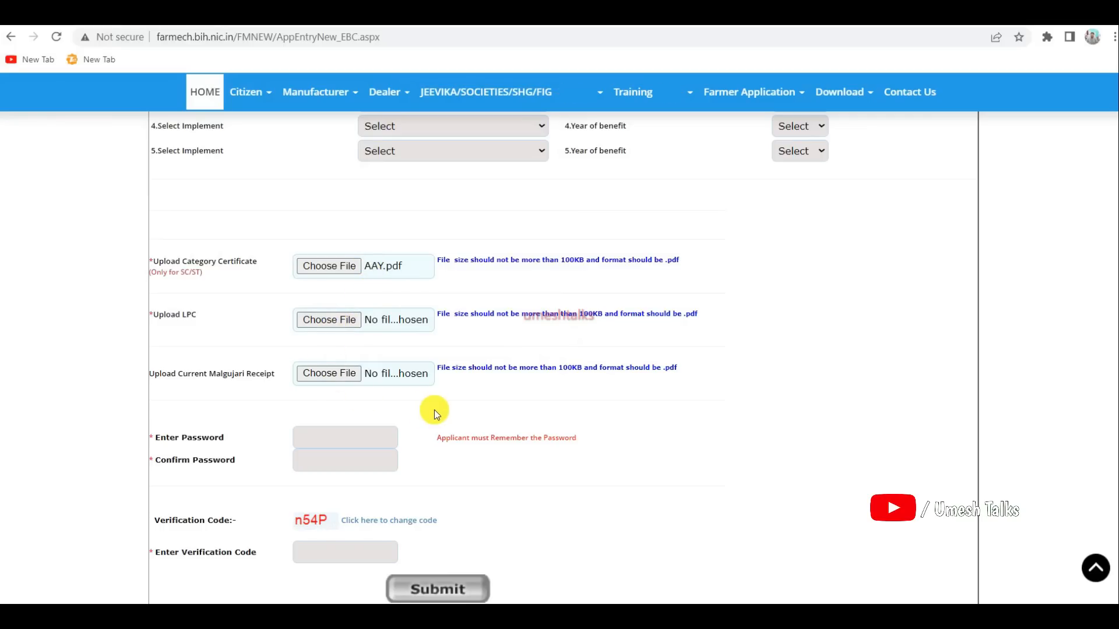
# Fill in the password, its confirmation and the verification code, and submit the application details, accepting the land details alert.
pyautogui.scroll(-1, 391, 430)
pyautogui.click(325, 376)
pyautogui.click(307, 396)
pyautogui.click(303, 379)
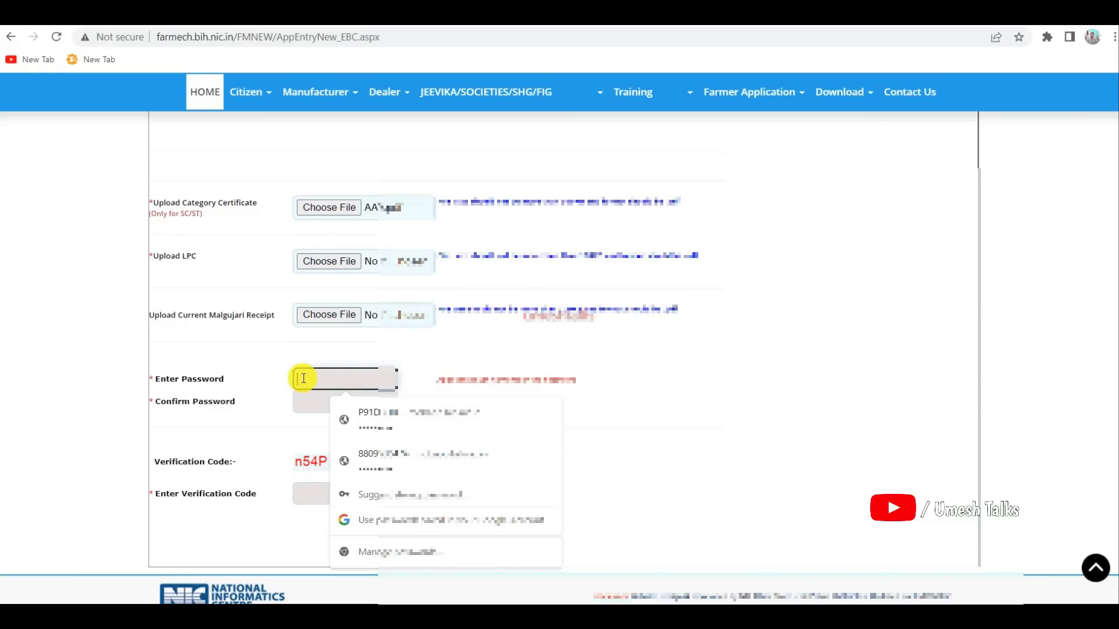
pyautogui.click(301, 403)
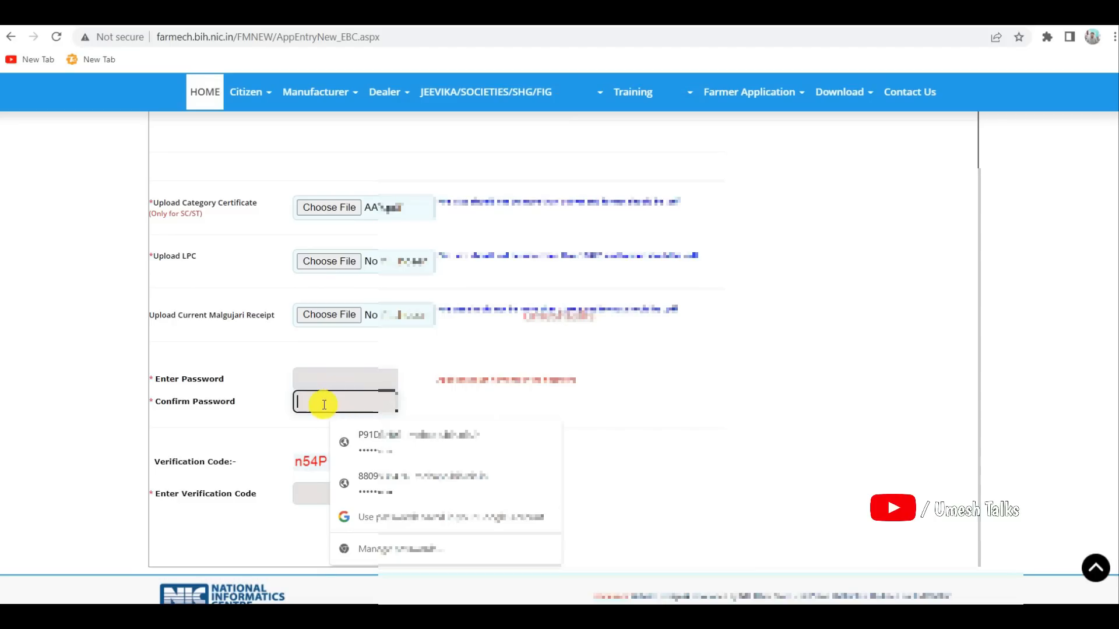
pyautogui.click(262, 399)
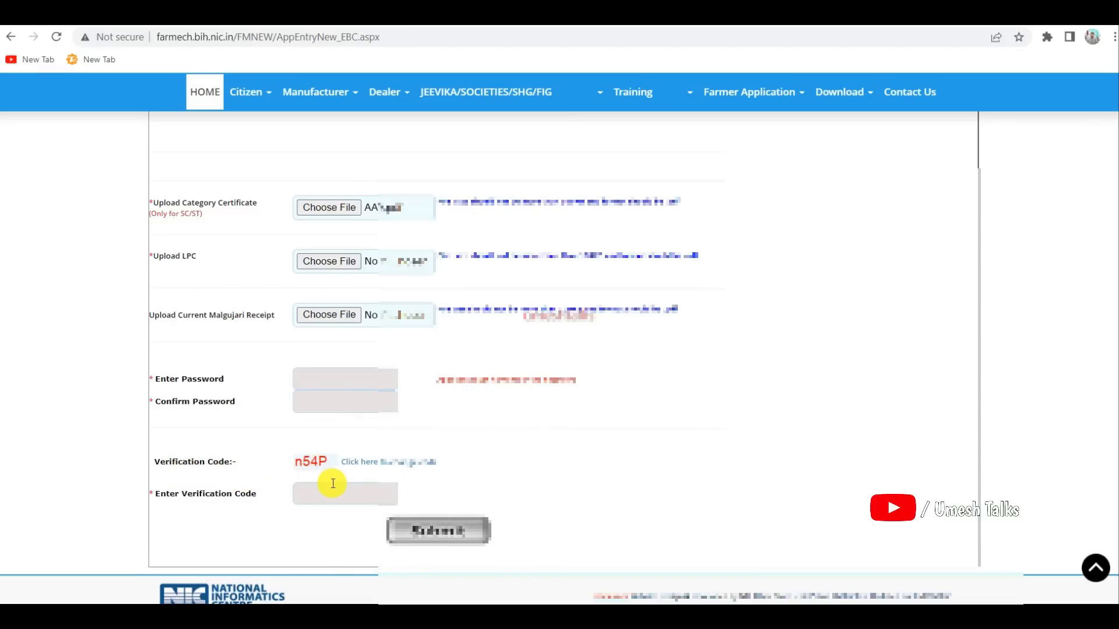
pyautogui.click(332, 493)
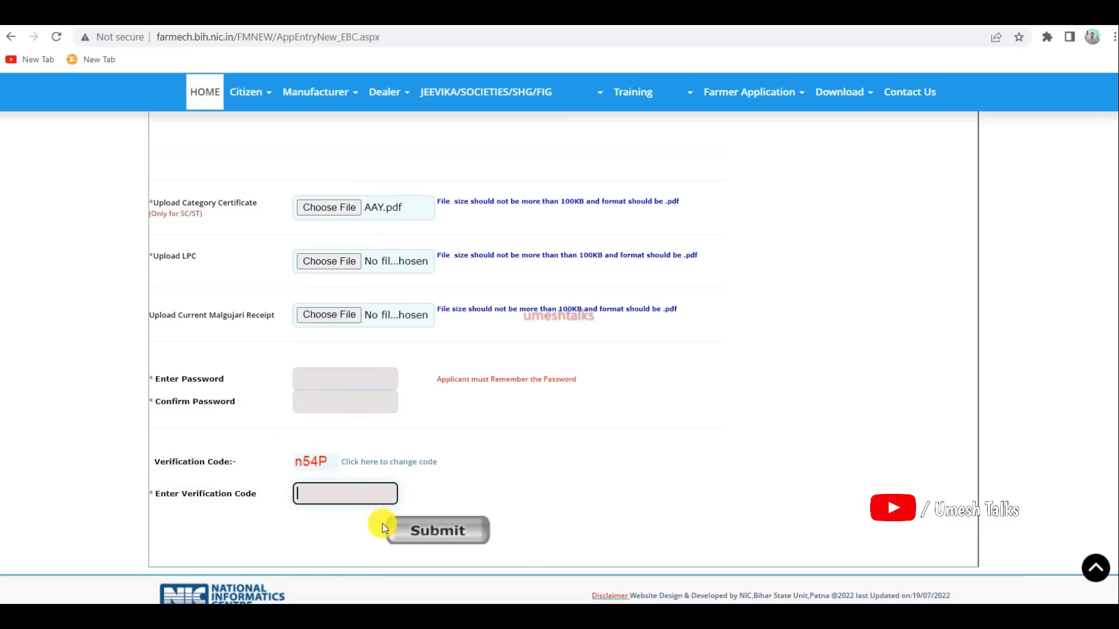
pyautogui.click(460, 531)
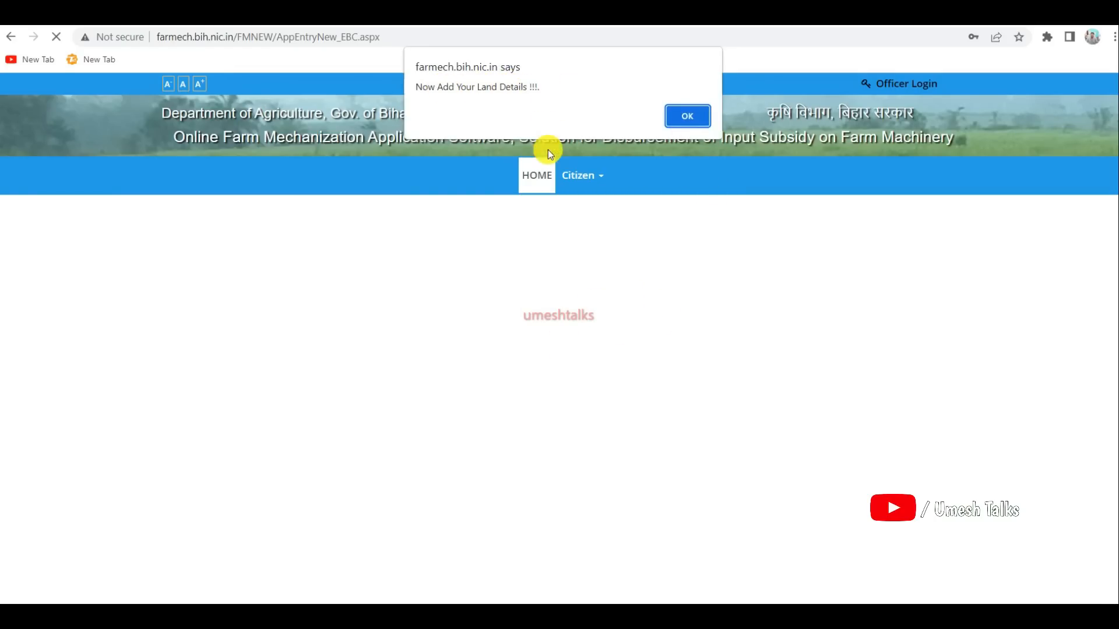
pyautogui.click(680, 118)
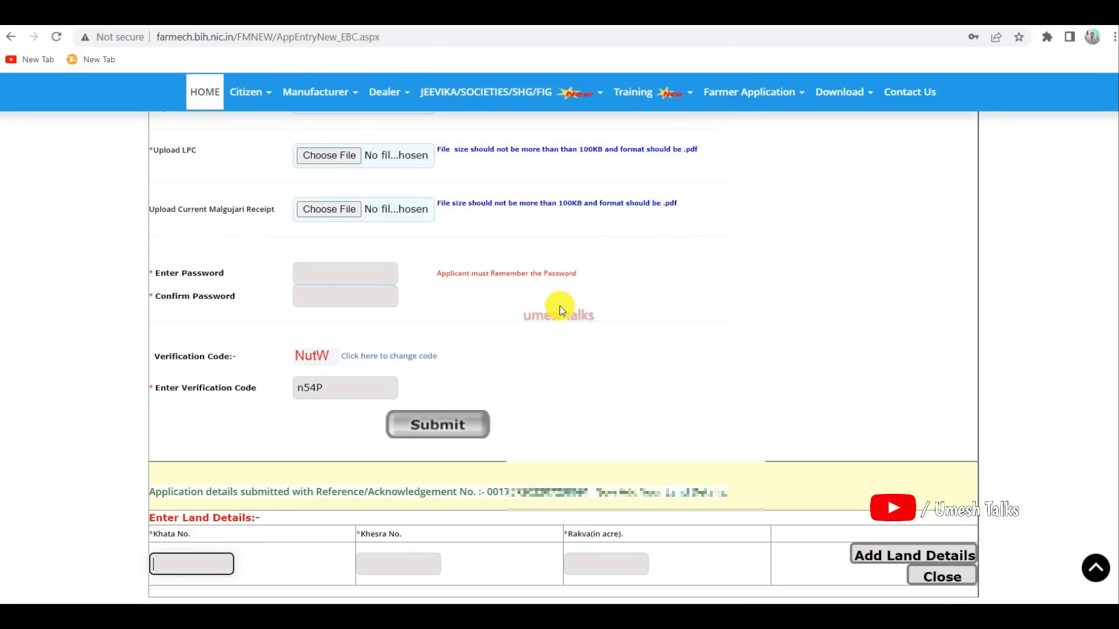
# Copy the application's reference/acknowledgement number into a blank Notepad document and return to the form.
pyautogui.scroll(-1, 560, 305)
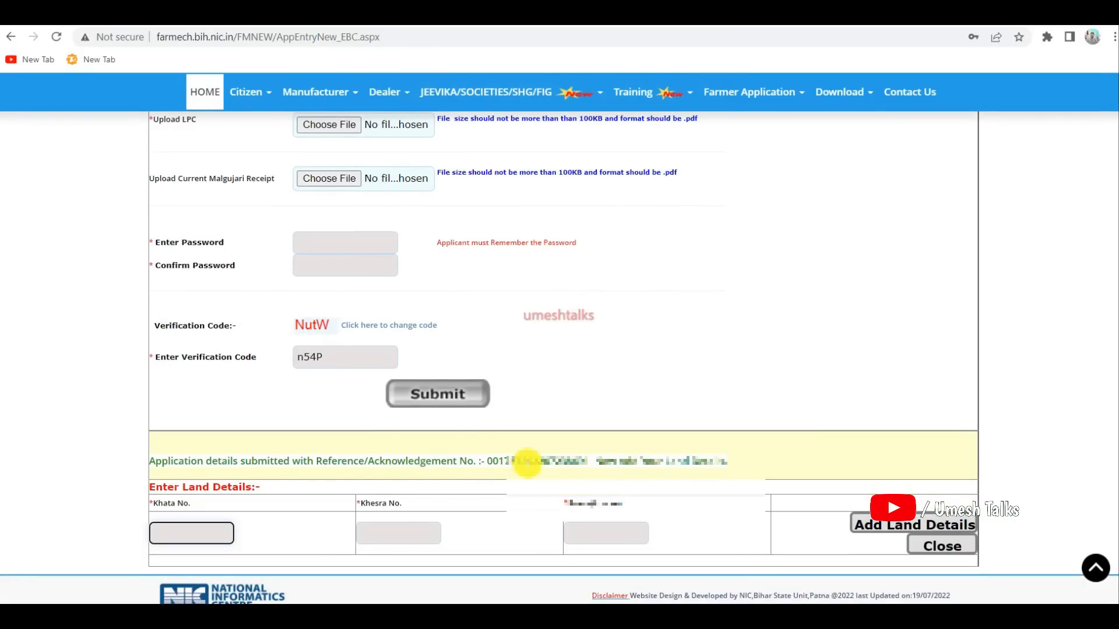
pyautogui.moveTo(487, 461); pyautogui.dragTo(587, 462)
pyautogui.rightClick(570, 466)
pyautogui.click(603, 351)
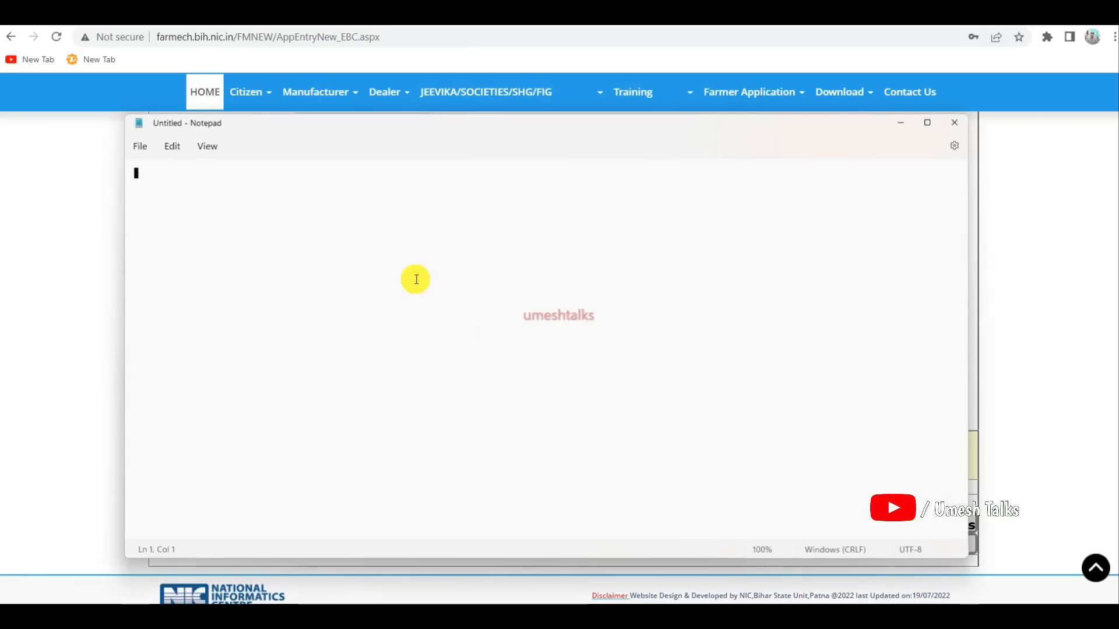
pyautogui.rightClick(325, 227)
pyautogui.click(337, 303)
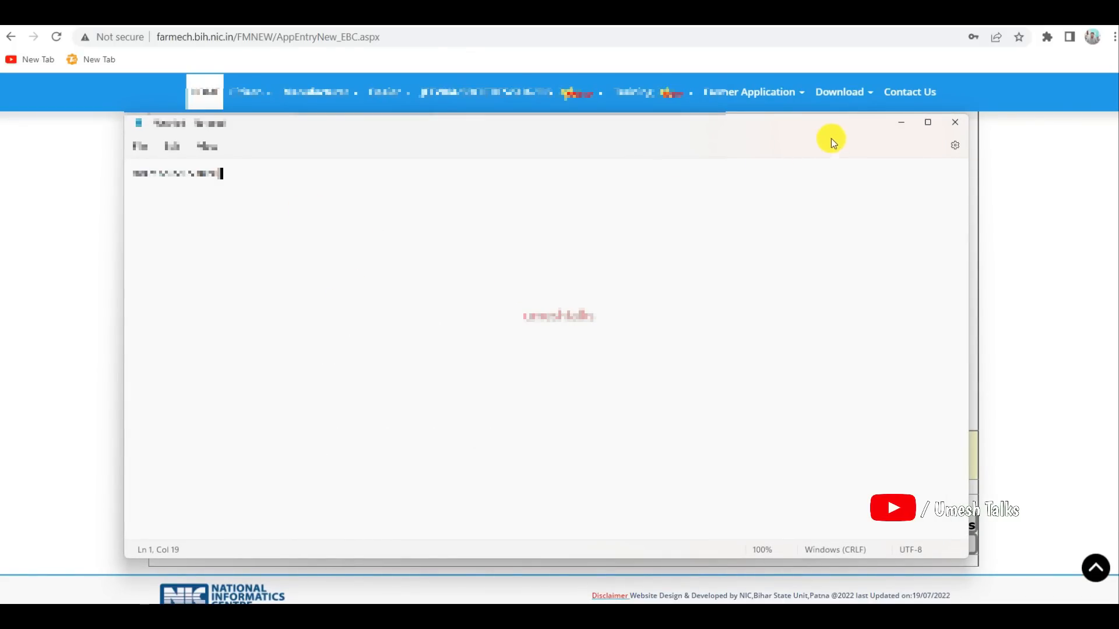
pyautogui.click(901, 121)
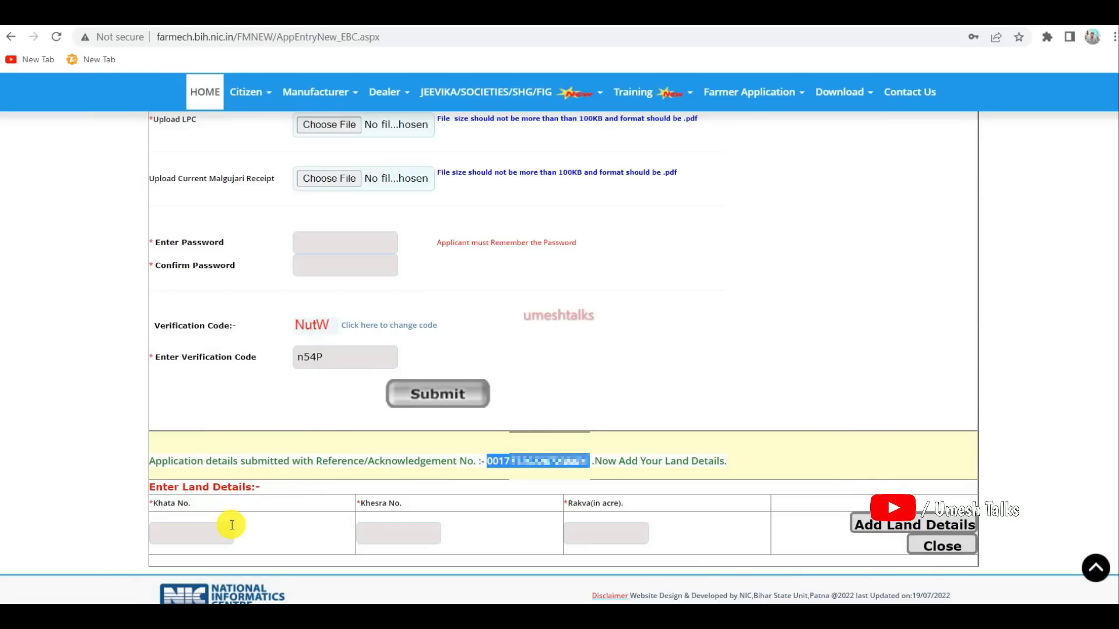
# Enter the plot's Khata and Khesra numbers with a Rakva of 01 acre, and add the land details to the application.
pyautogui.click(205, 531)
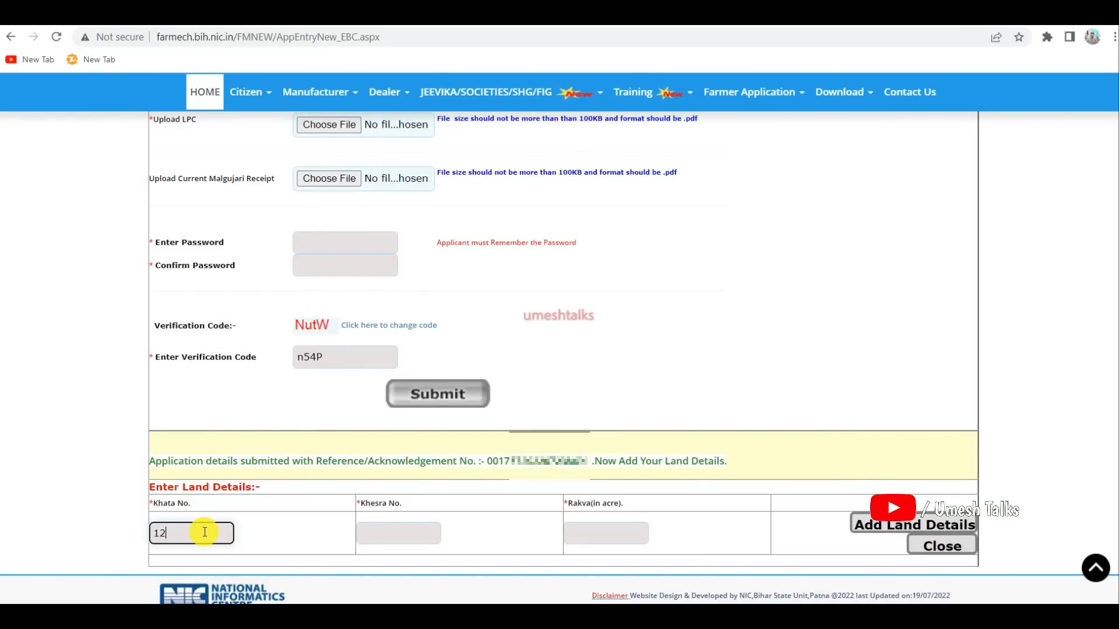
pyautogui.click(386, 532)
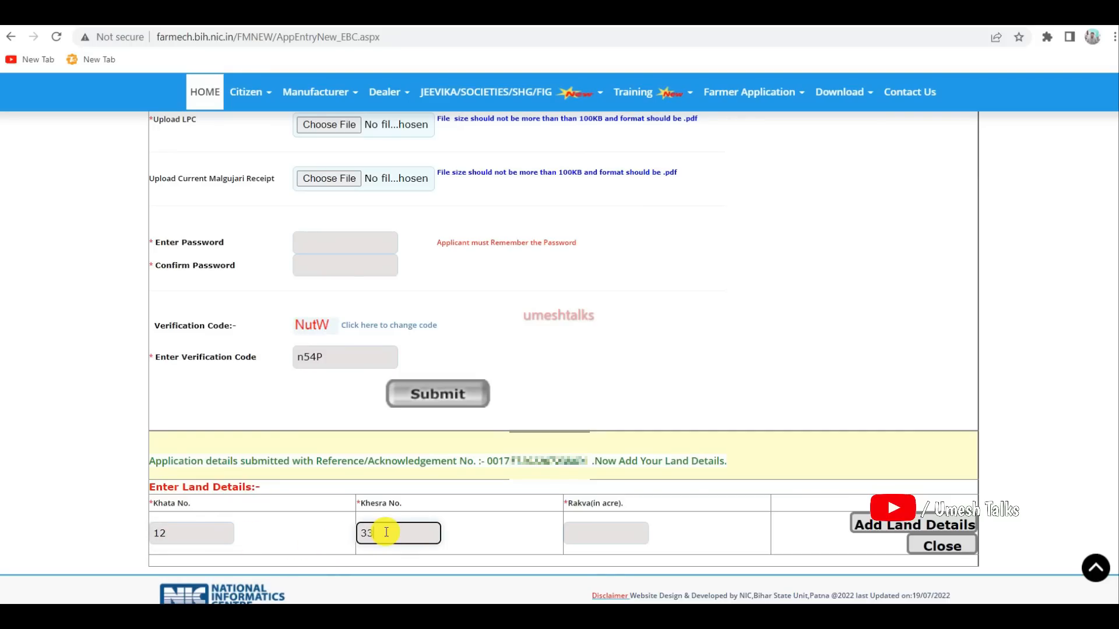
pyautogui.click(576, 531)
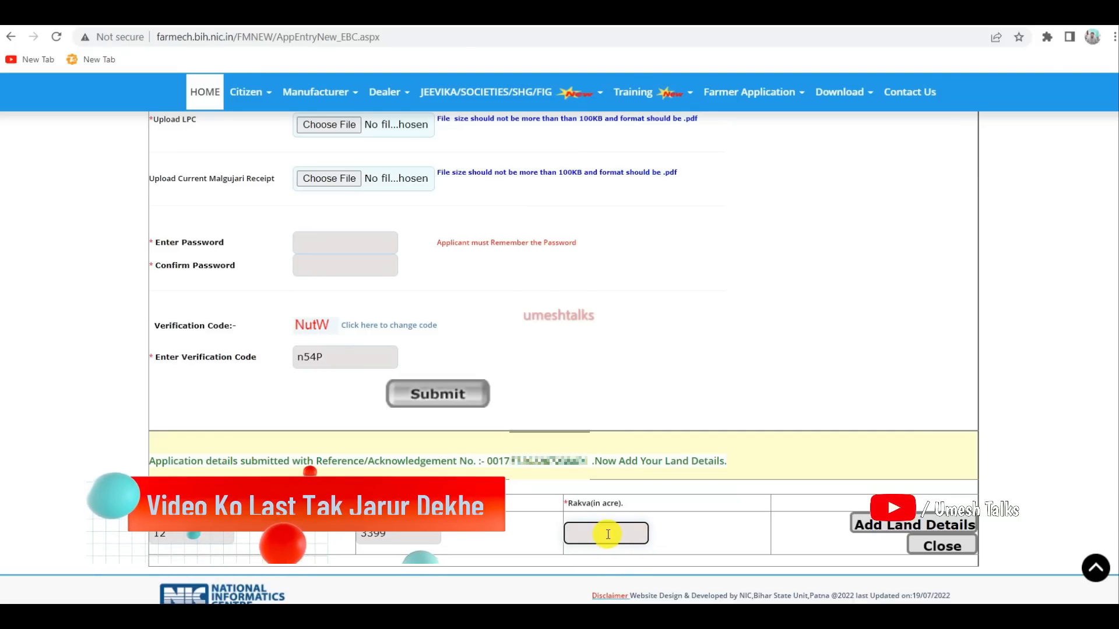
pyautogui.write('01')
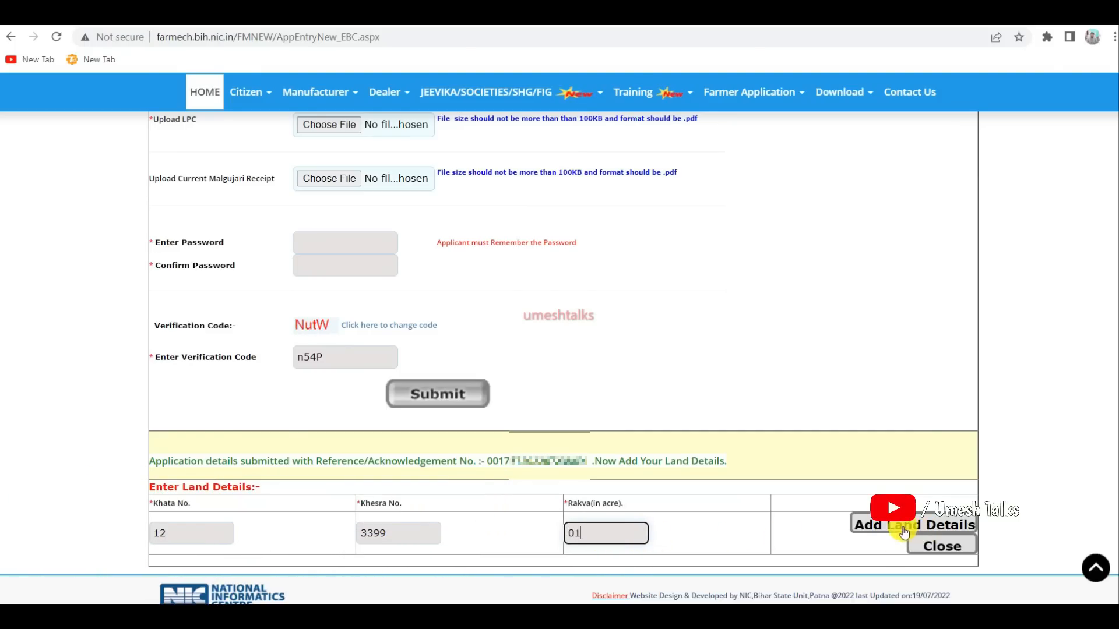
pyautogui.click(925, 526)
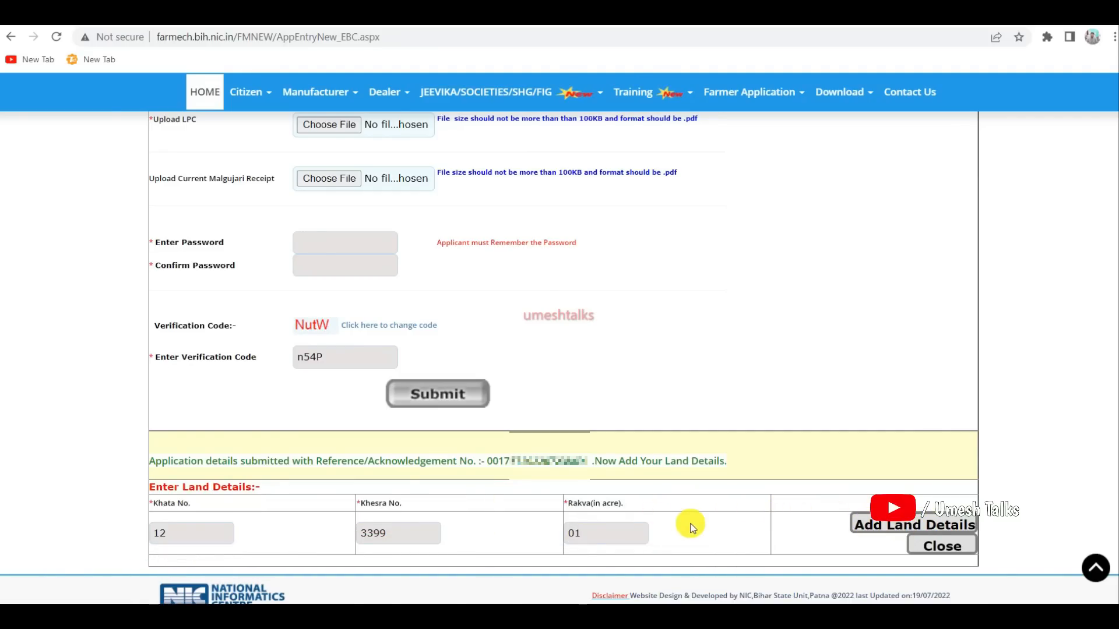
pyautogui.scroll(-1, 674, 527)
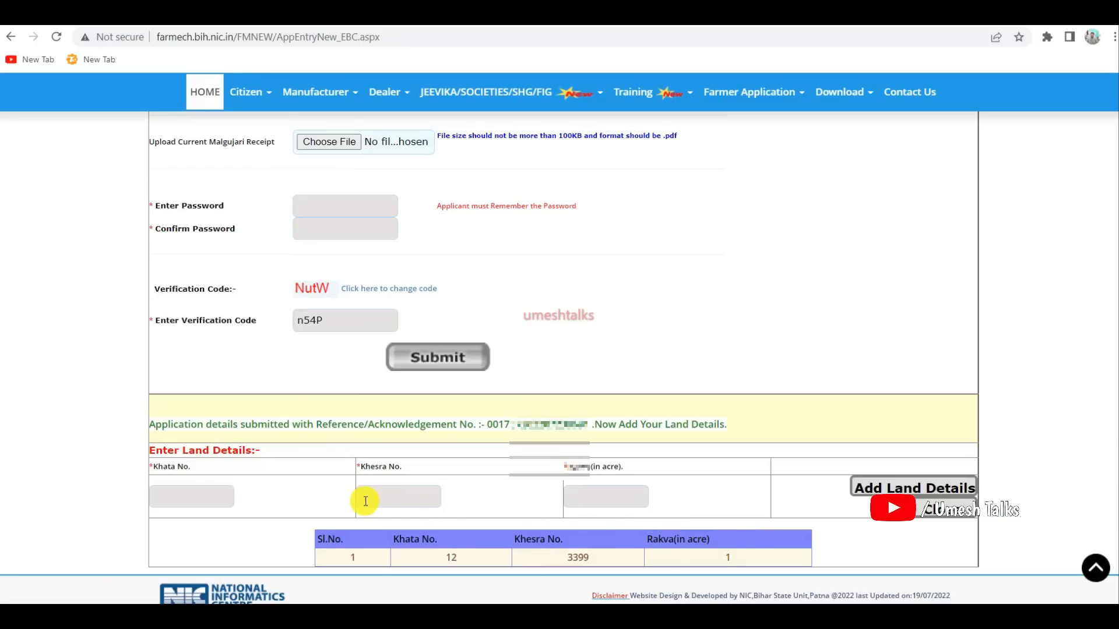
pyautogui.click(192, 495)
pyautogui.click(388, 497)
pyautogui.click(582, 494)
pyautogui.click(780, 404)
pyautogui.click(770, 425)
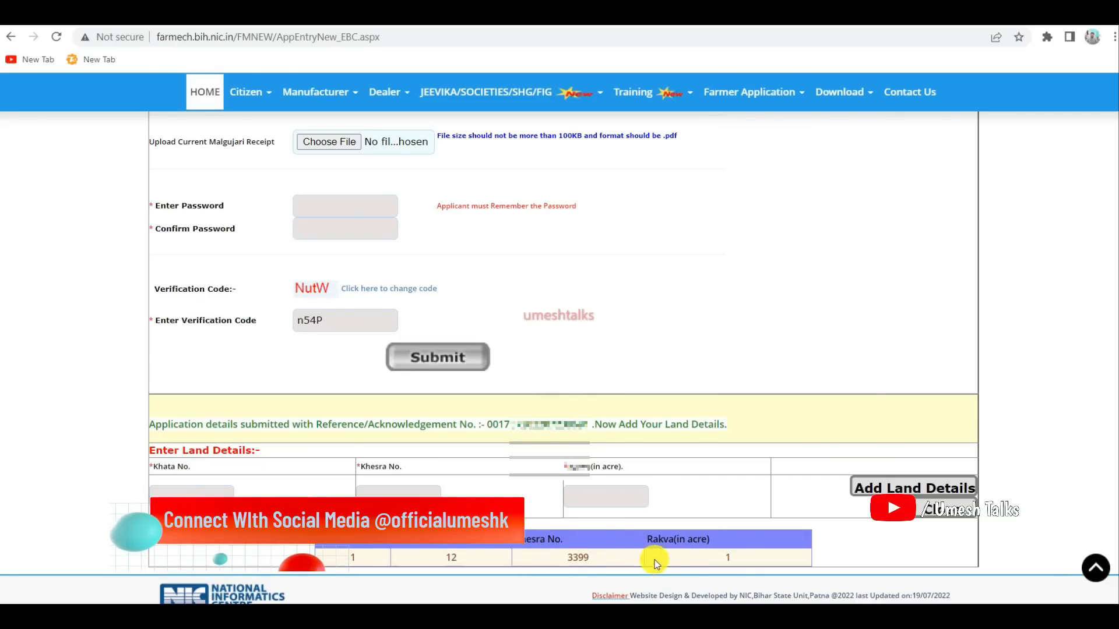
# Open the Finalize Application form for the farmer's general subsidy application.
pyautogui.moveTo(752, 93)
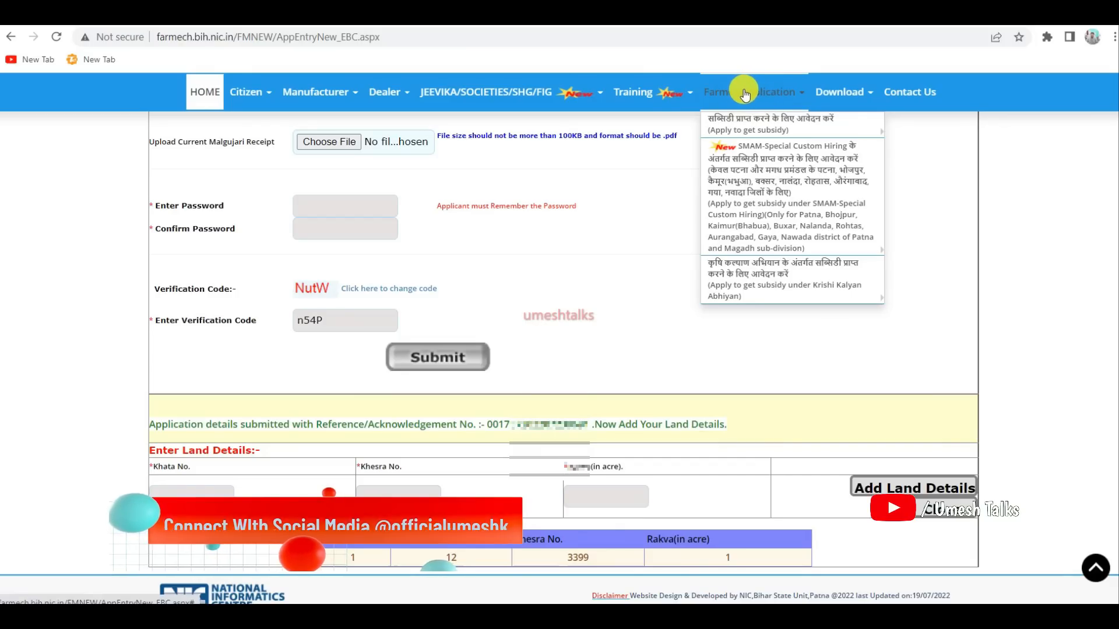
pyautogui.moveTo(751, 123)
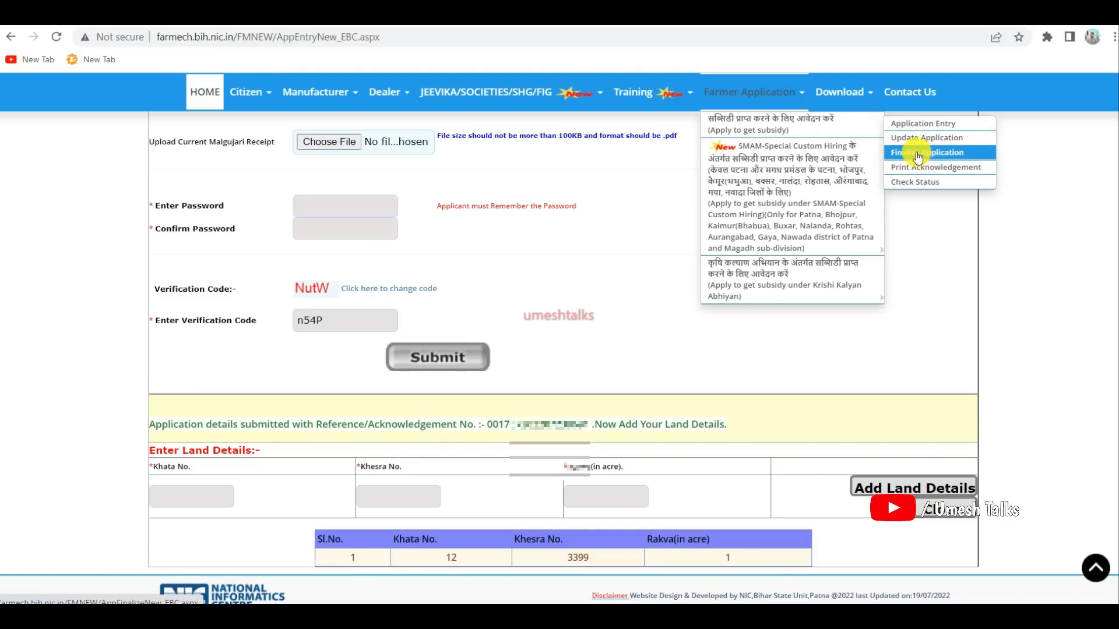
pyautogui.click(917, 153)
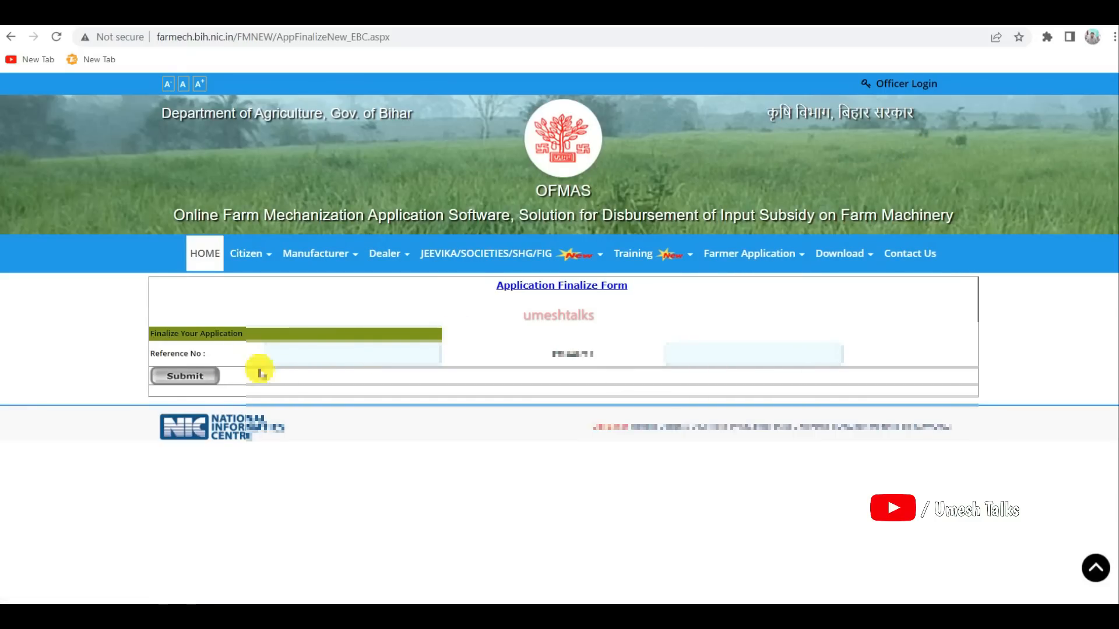
# Paste the copied application reference number into the finalize form, enter the account password and submit.
pyautogui.rightClick(300, 354)
pyautogui.click(330, 237)
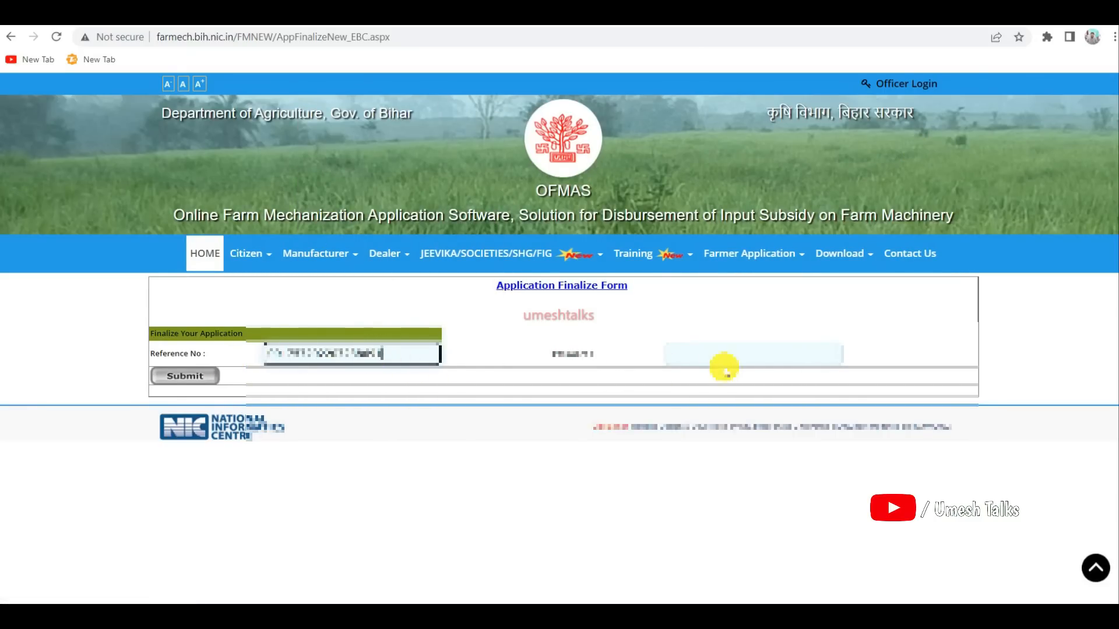
pyautogui.click(705, 350)
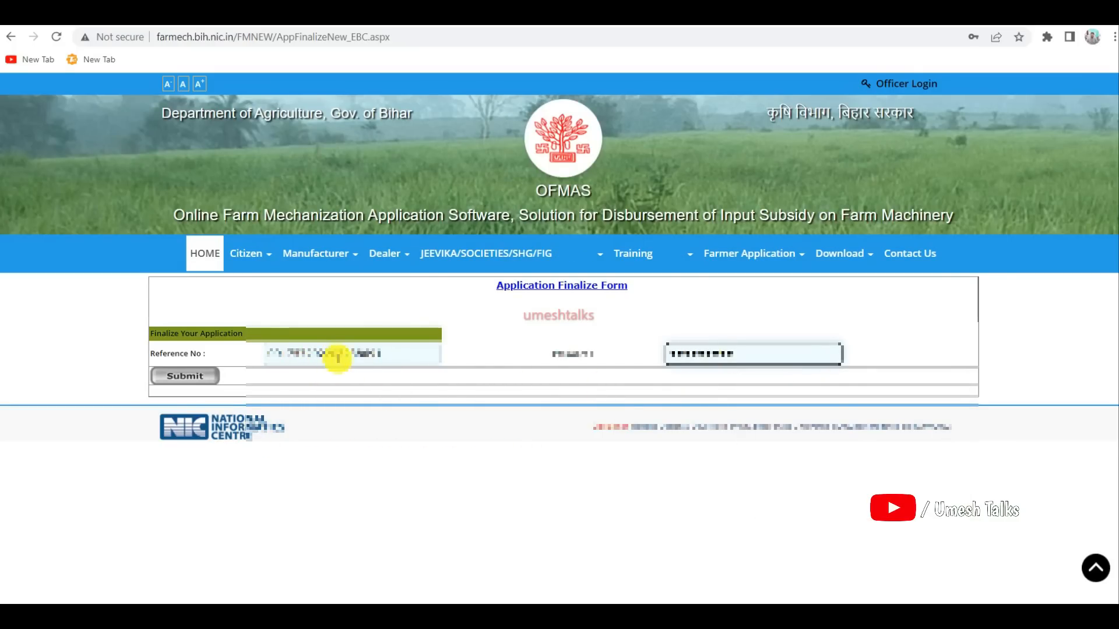
pyautogui.click(194, 380)
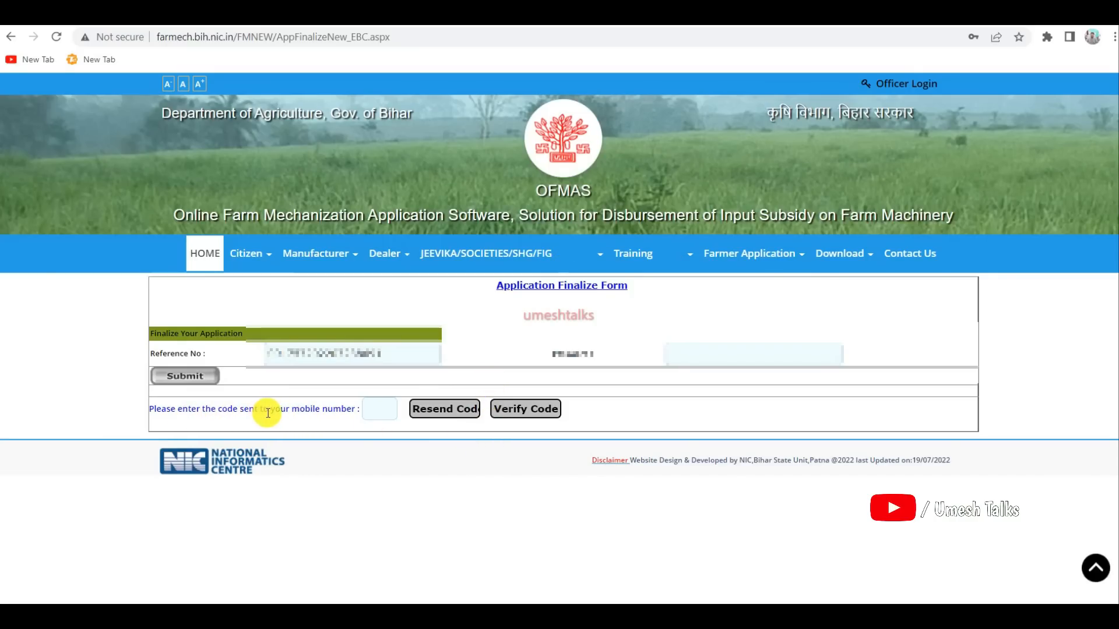
# Enter the verification code sent to the mobile number, verify it and accept the confirmation alert.
pyautogui.moveTo(269, 412); pyautogui.dragTo(353, 414)
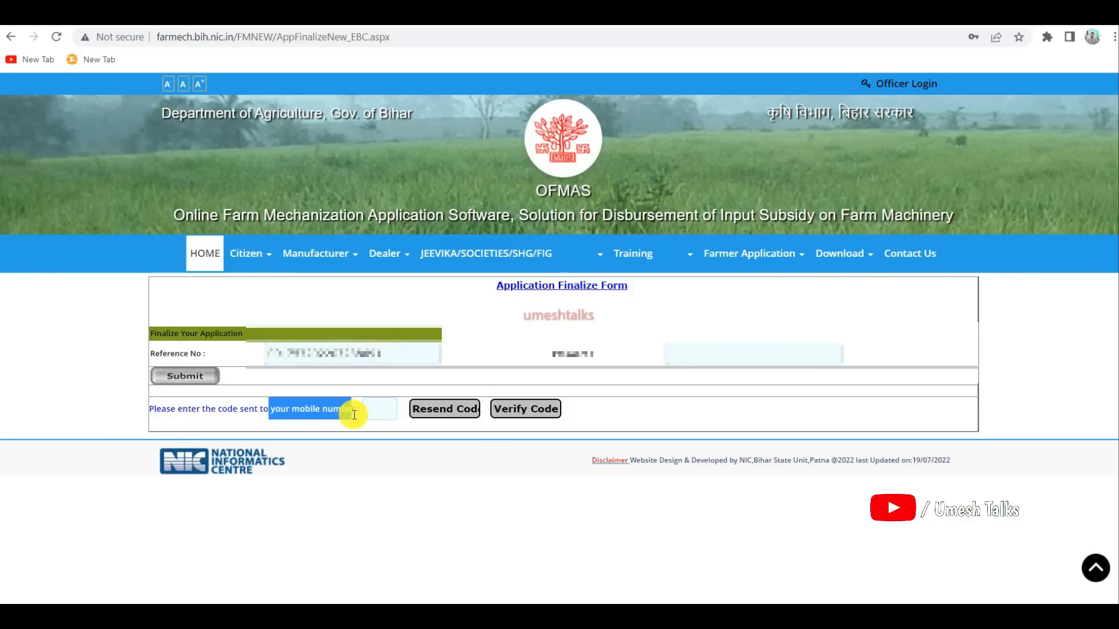
pyautogui.click(378, 410)
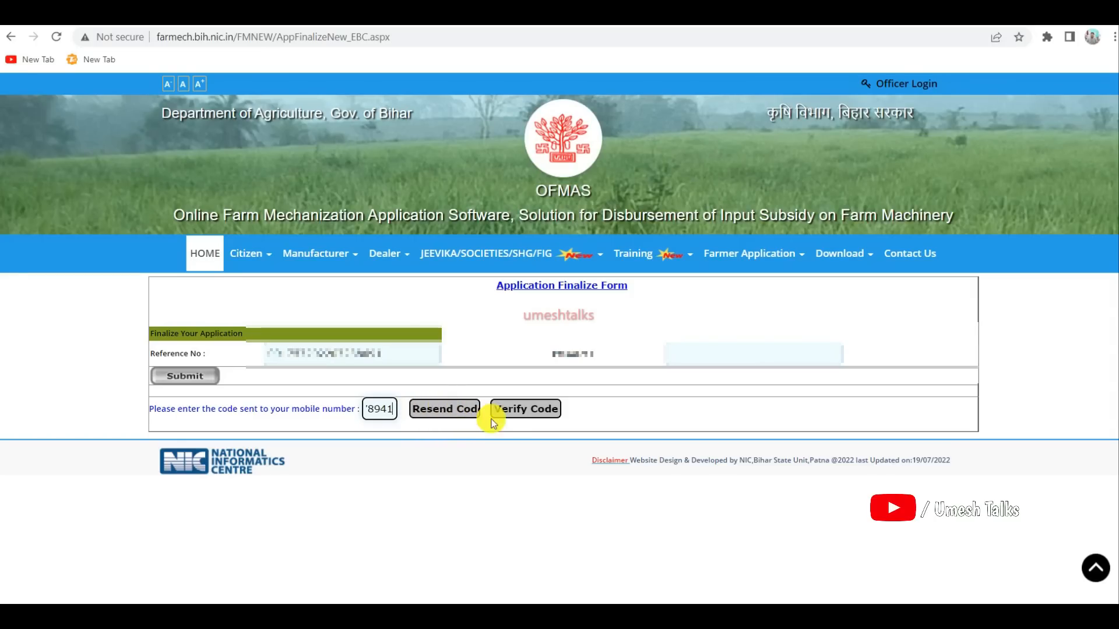
pyautogui.click(523, 409)
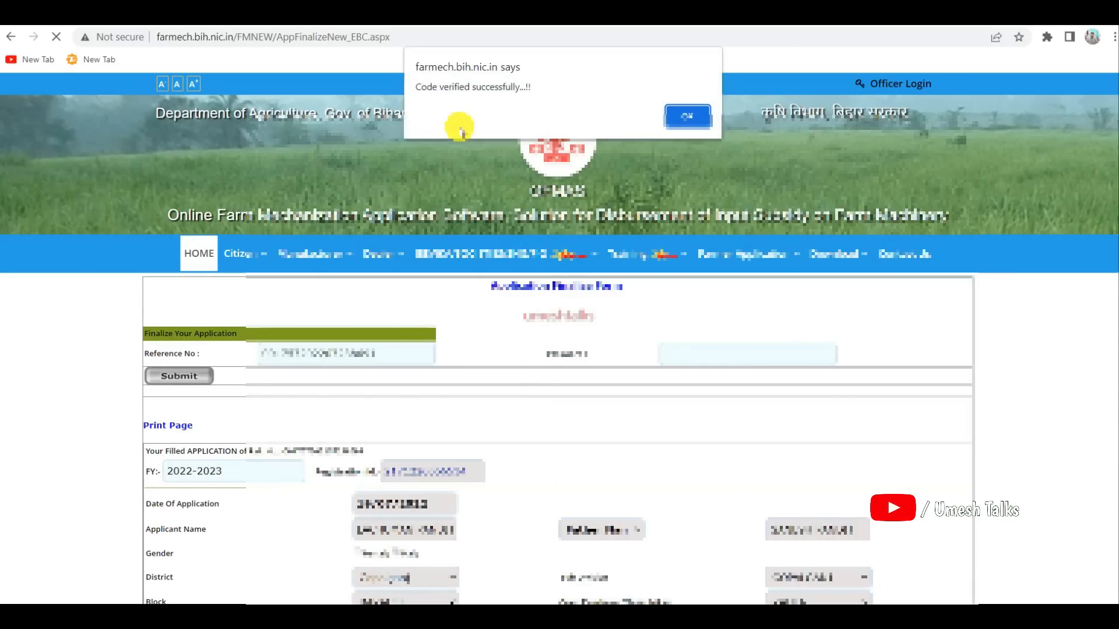
pyautogui.click(685, 116)
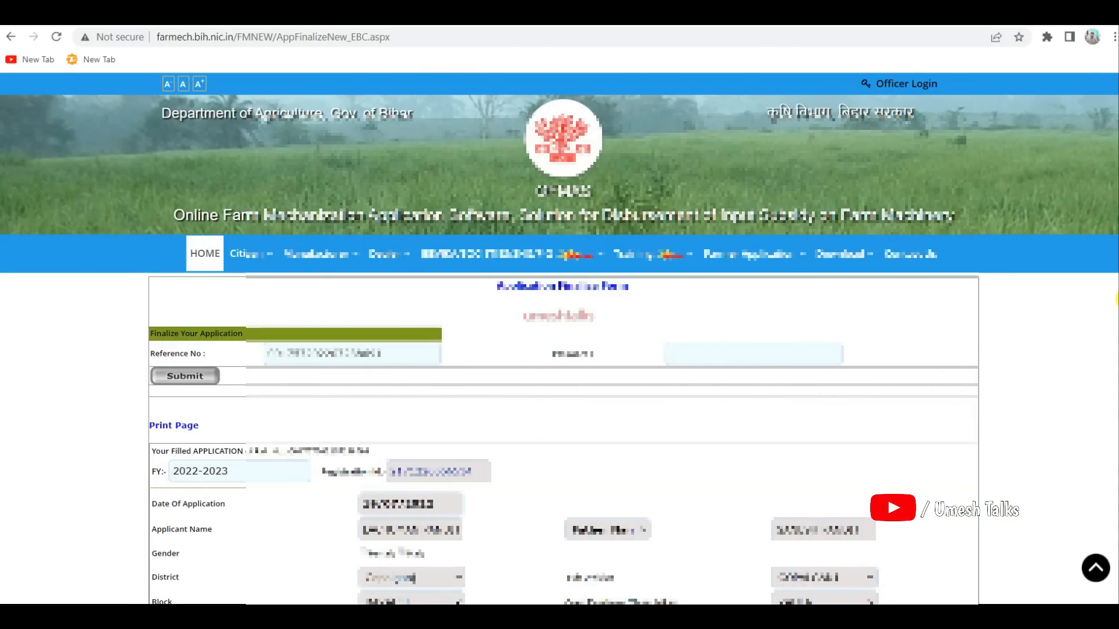
# Review the filled application through to the land holding details and agree to the farmer's declaration.
pyautogui.scroll(-10, 1113, 289)
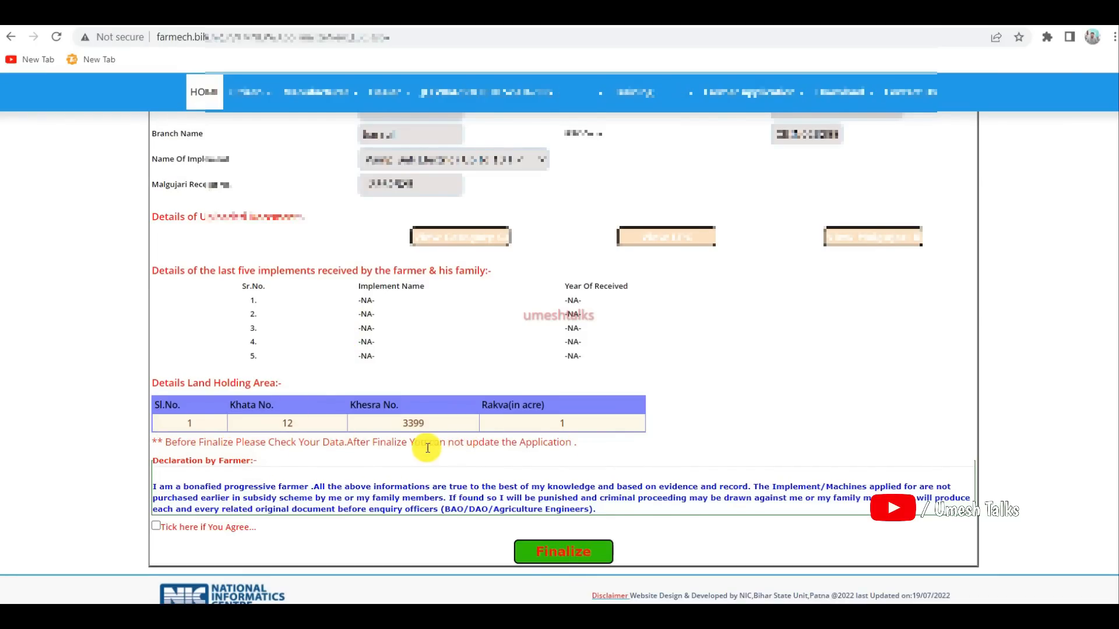
pyautogui.moveTo(469, 446); pyautogui.dragTo(624, 445)
pyautogui.click(619, 446)
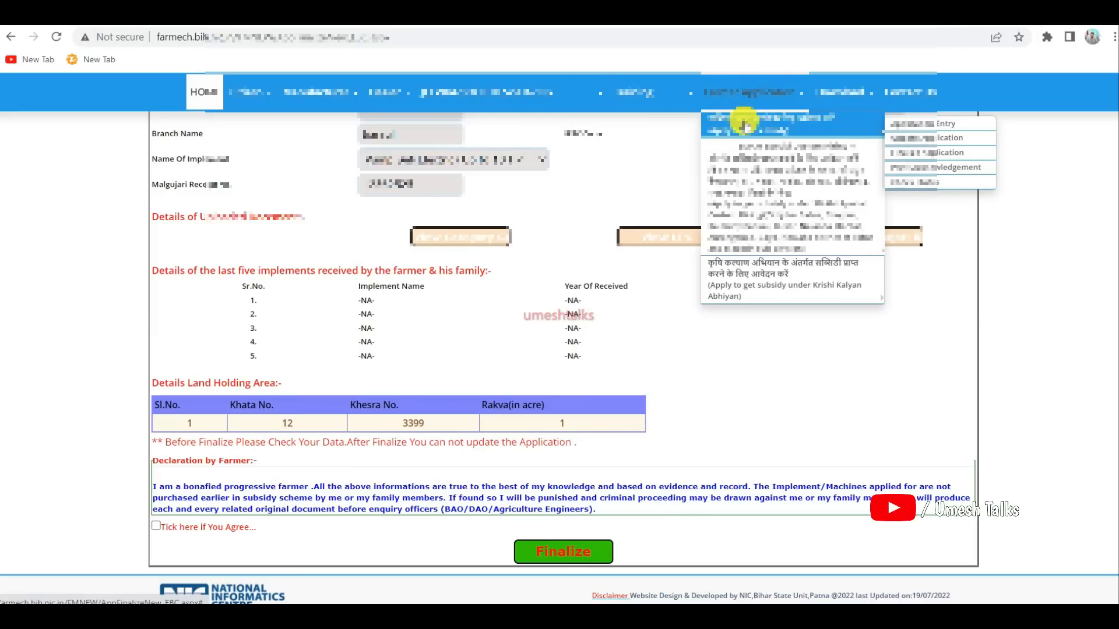
pyautogui.moveTo(774, 95)
pyautogui.moveTo(804, 120)
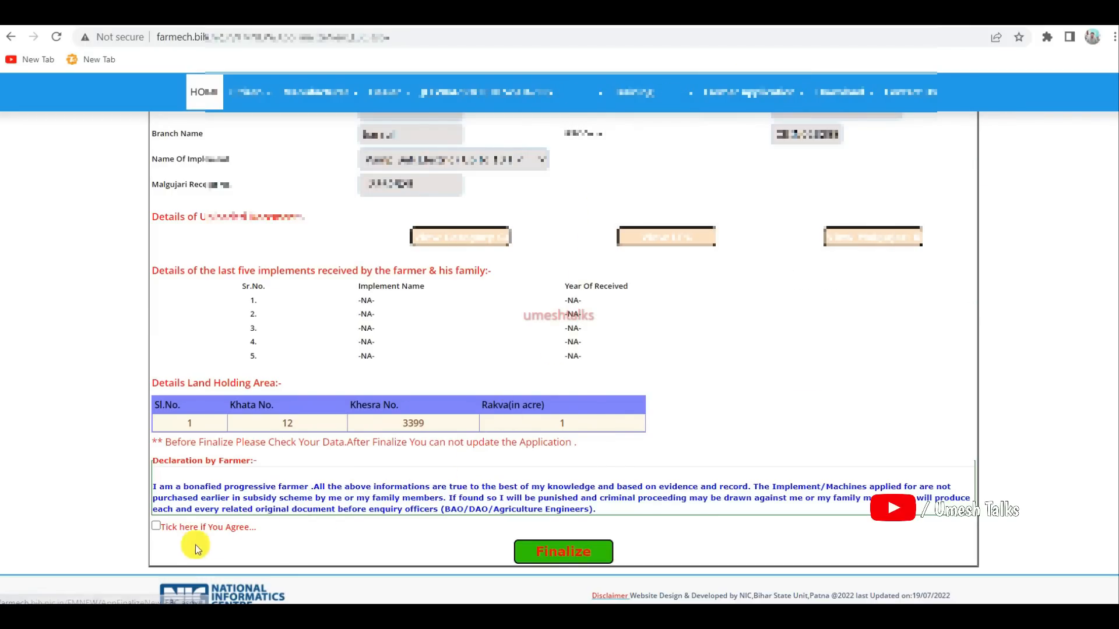
pyautogui.click(157, 526)
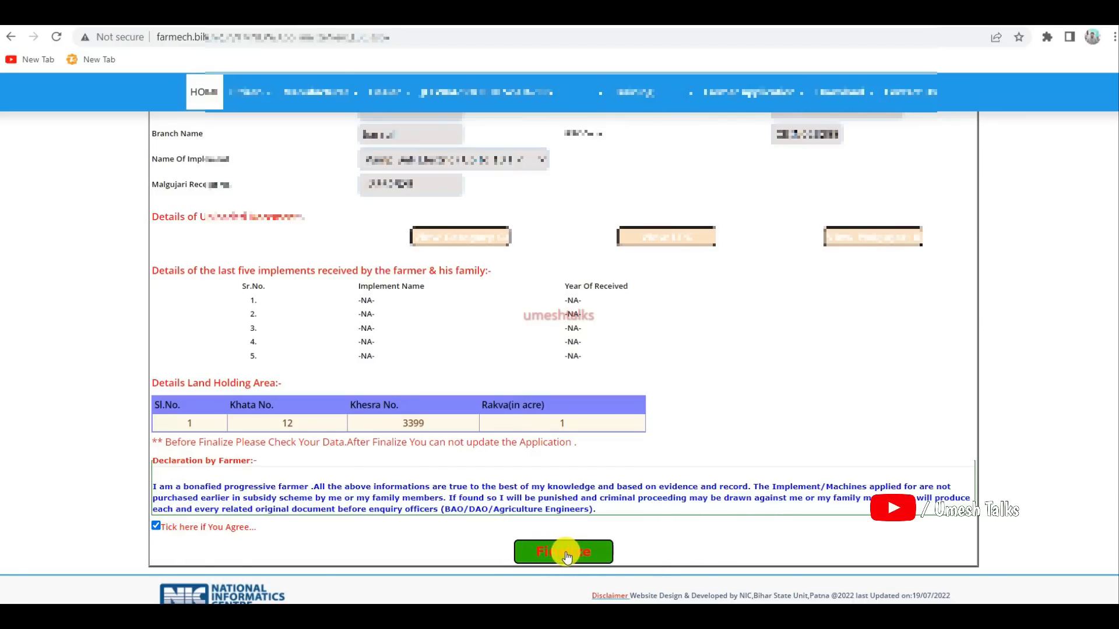